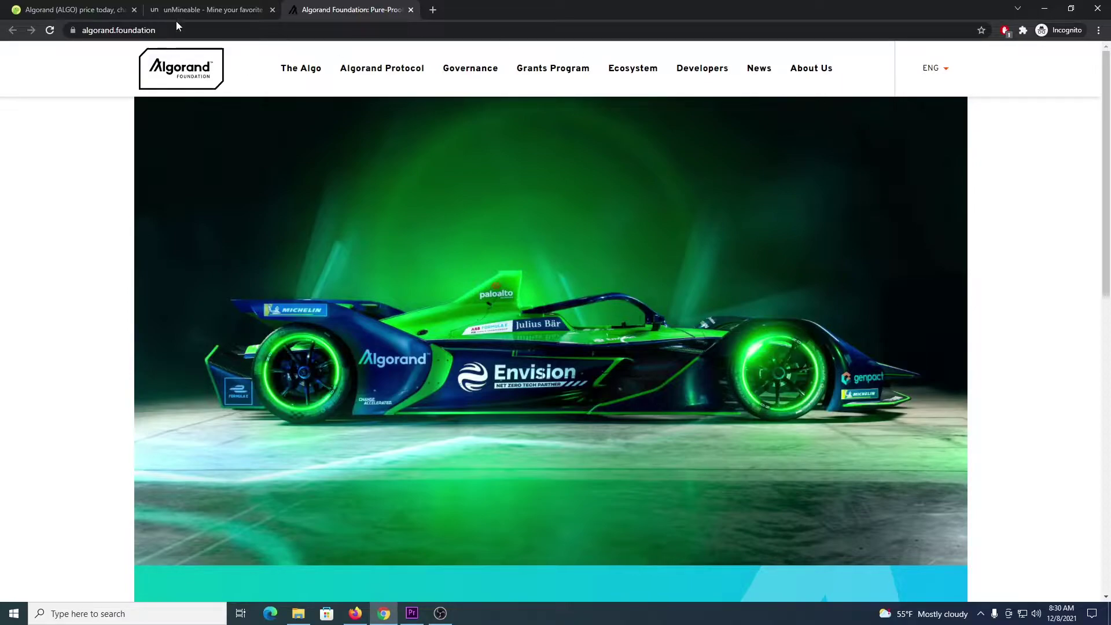
# View the CoinGecko Algorand price and unMineable coins pages, then search Windows for 'windo'
pyautogui.click(69, 10)
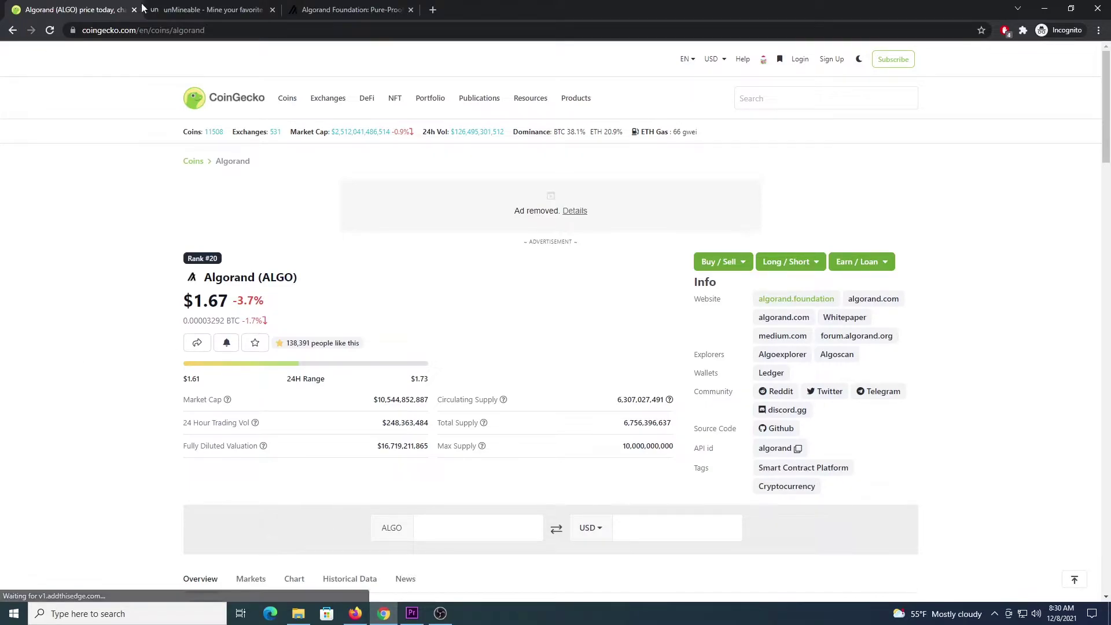
pyautogui.click(191, 10)
pyautogui.click(173, 621)
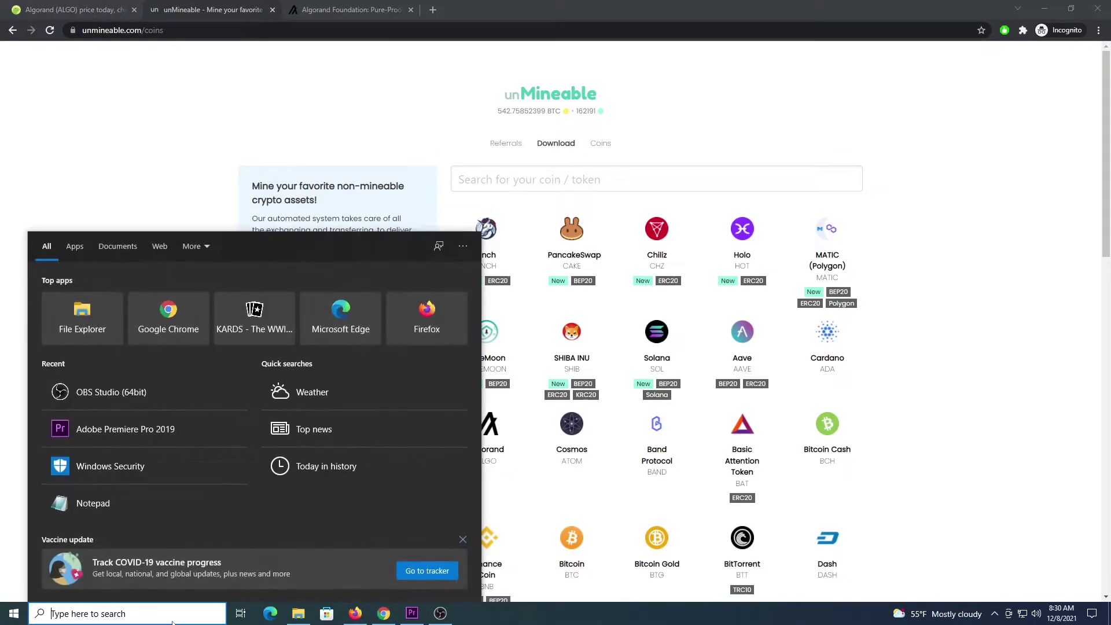
pyautogui.write('windows')
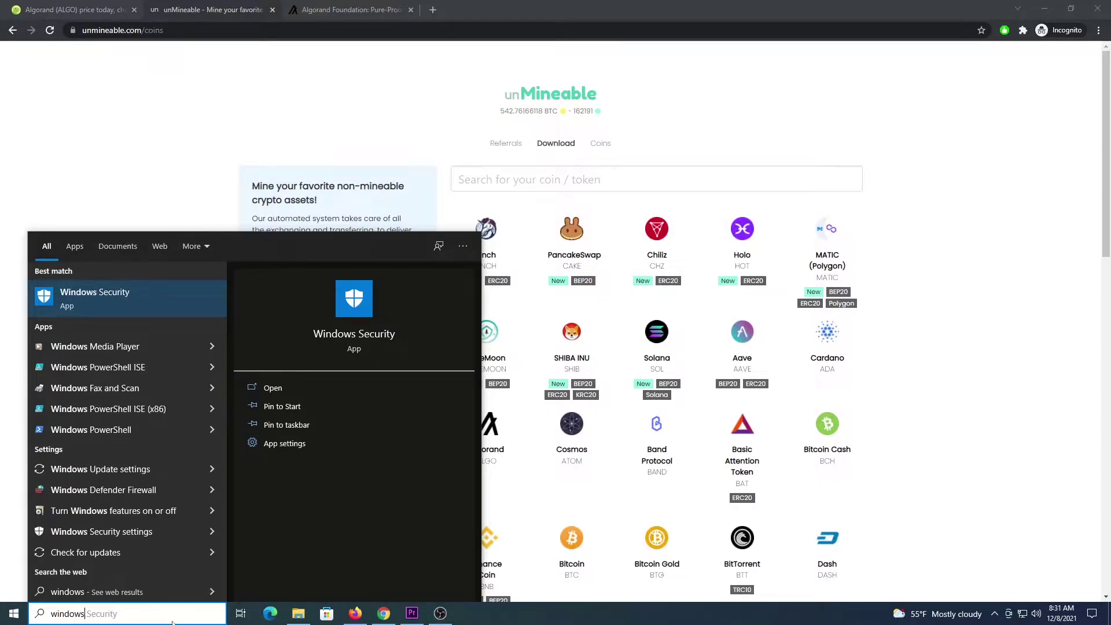
# Launch Windows Security and scroll down its Virus & threat protection page
pyautogui.click(91, 299)
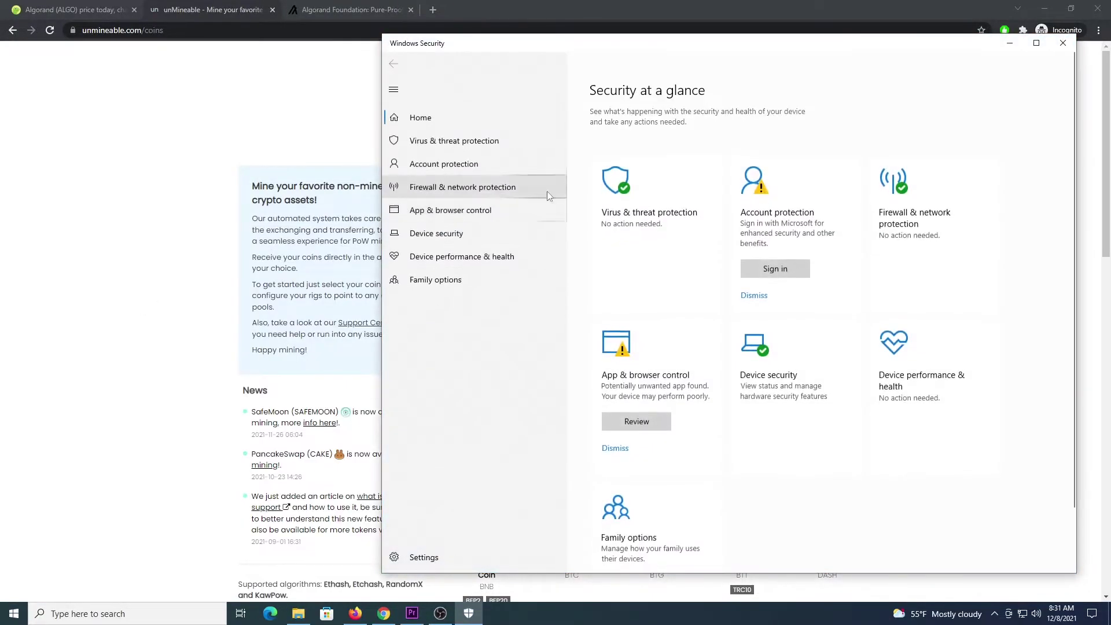
pyautogui.click(499, 146)
pyautogui.scroll(-2, 703, 363)
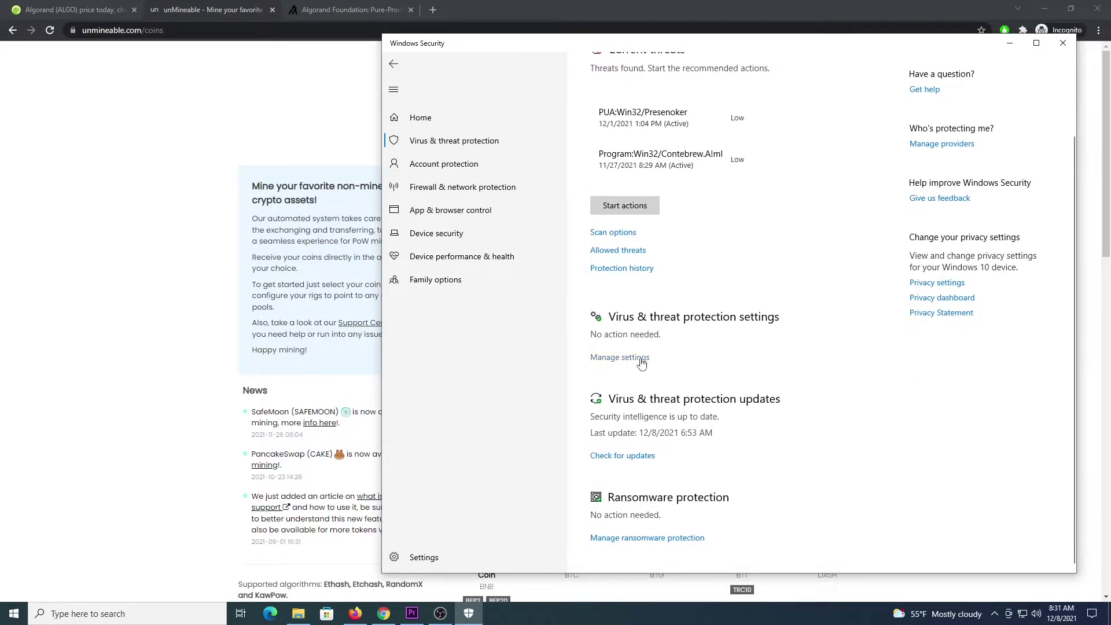
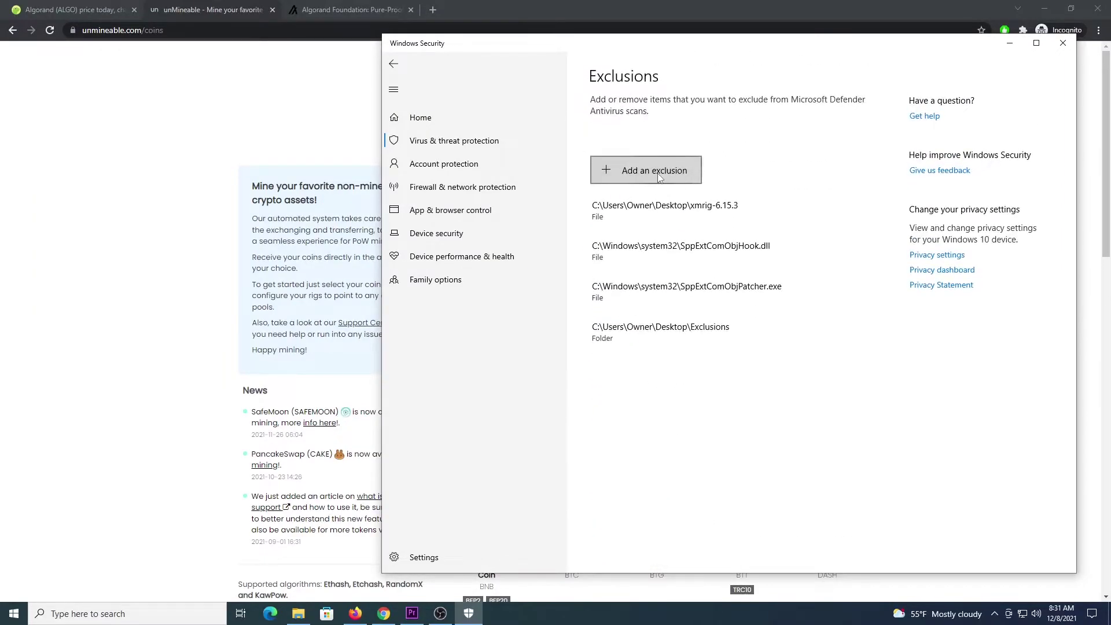
# Start a new Folder exclusion from the Exclusions page to open the Select Folder dialog
pyautogui.click(660, 174)
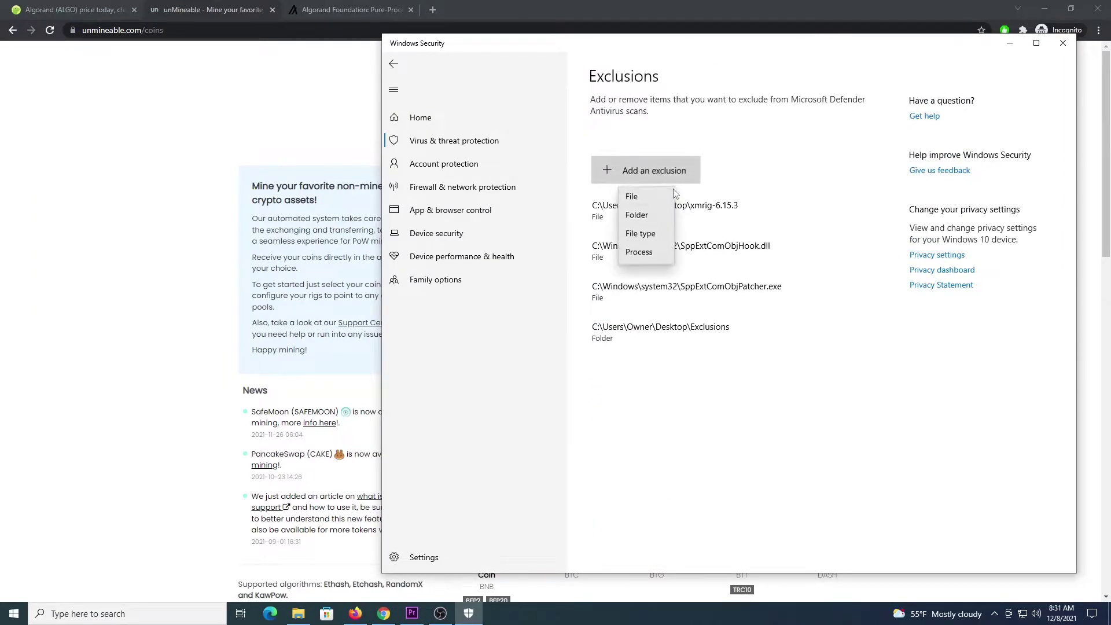
pyautogui.click(631, 218)
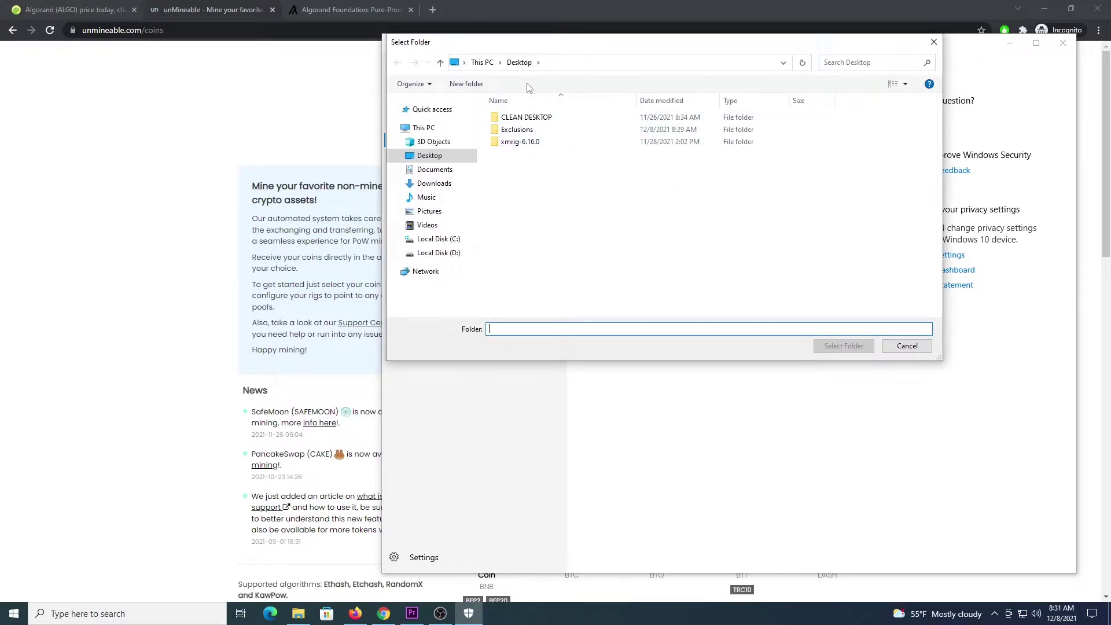
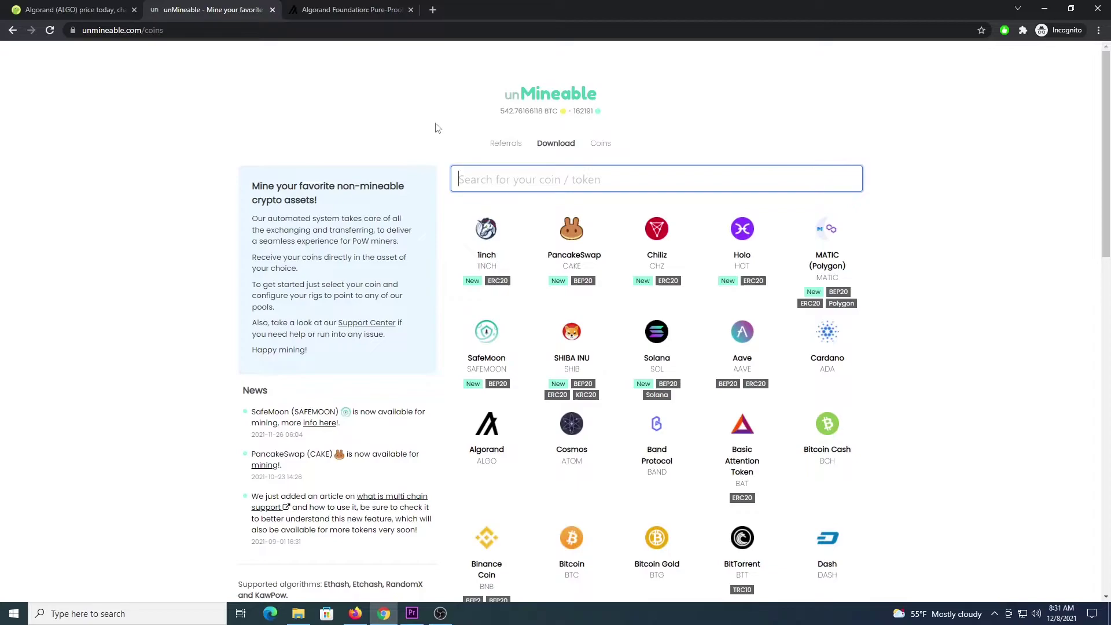
# Go to the unMineable Download page listing the v1.1.0-beta Windows 64-bit miners
pyautogui.click(560, 145)
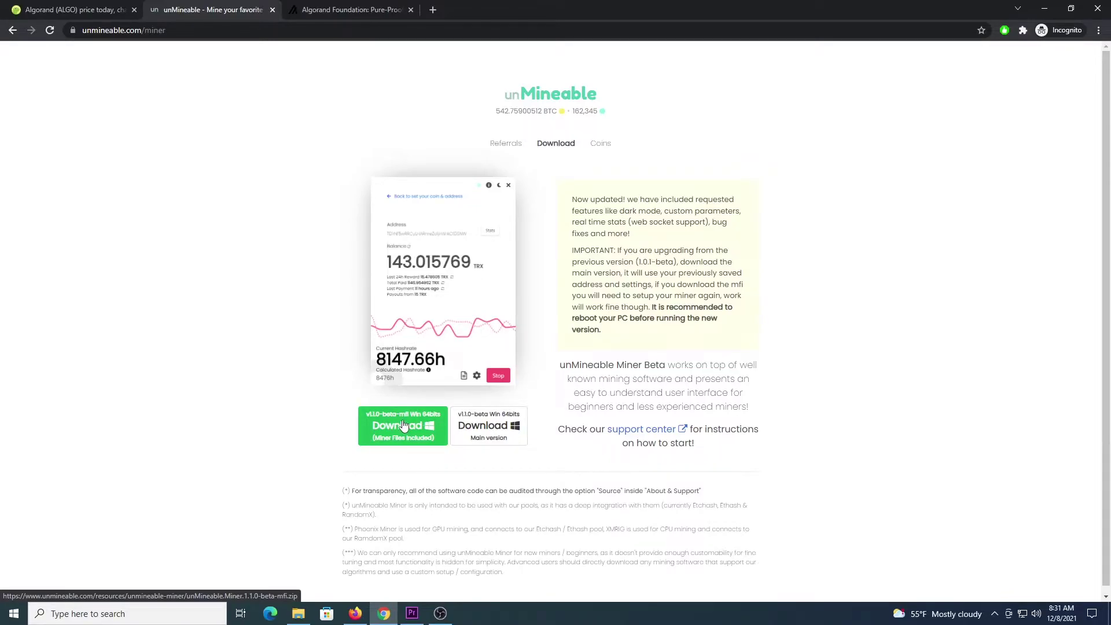
# Save the unMineable Miner 1.1.0-beta mfi zip into the Desktop Exclusions folder
pyautogui.click(403, 426)
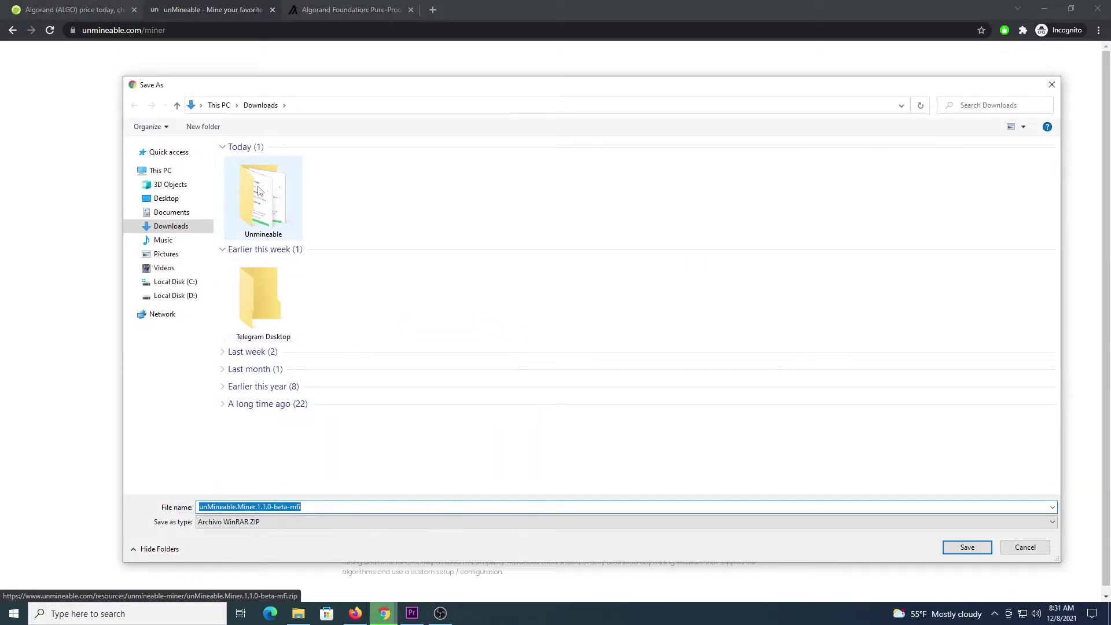
pyautogui.click(142, 199)
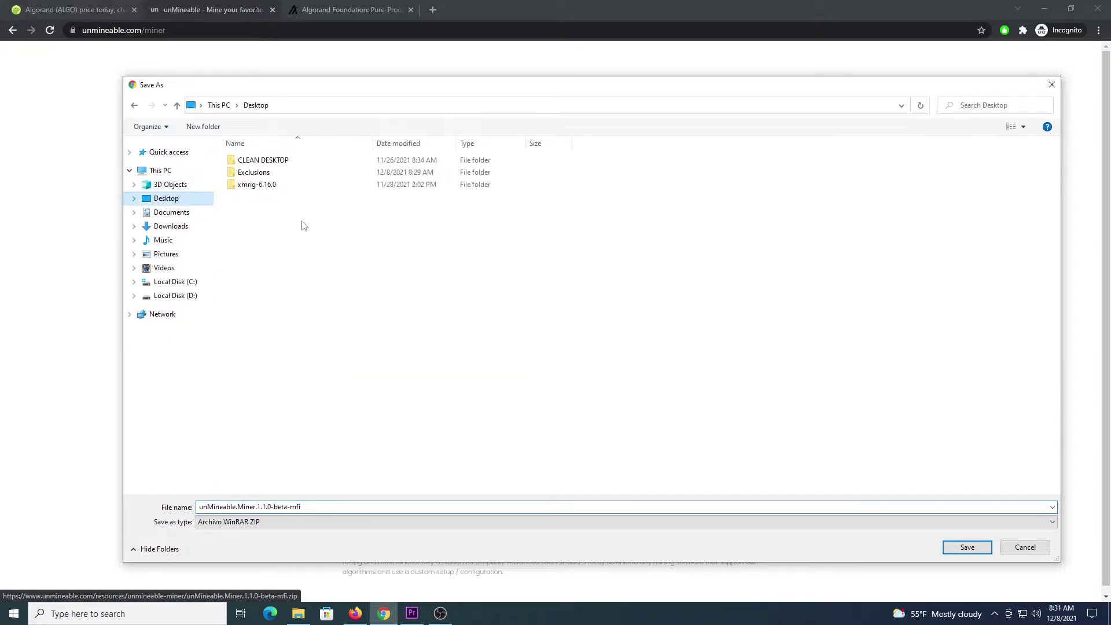
pyautogui.doubleClick(252, 177)
pyautogui.click(955, 549)
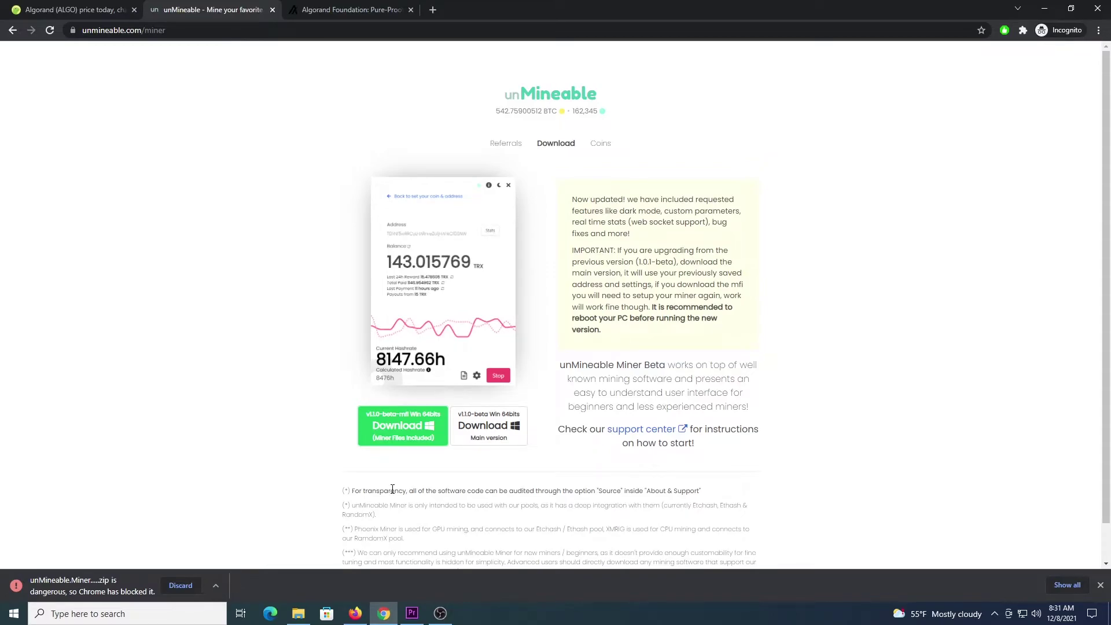
# Keep the blocked miner zip anyway from Chrome's downloads list
pyautogui.hotkey('ctrl', 'j')
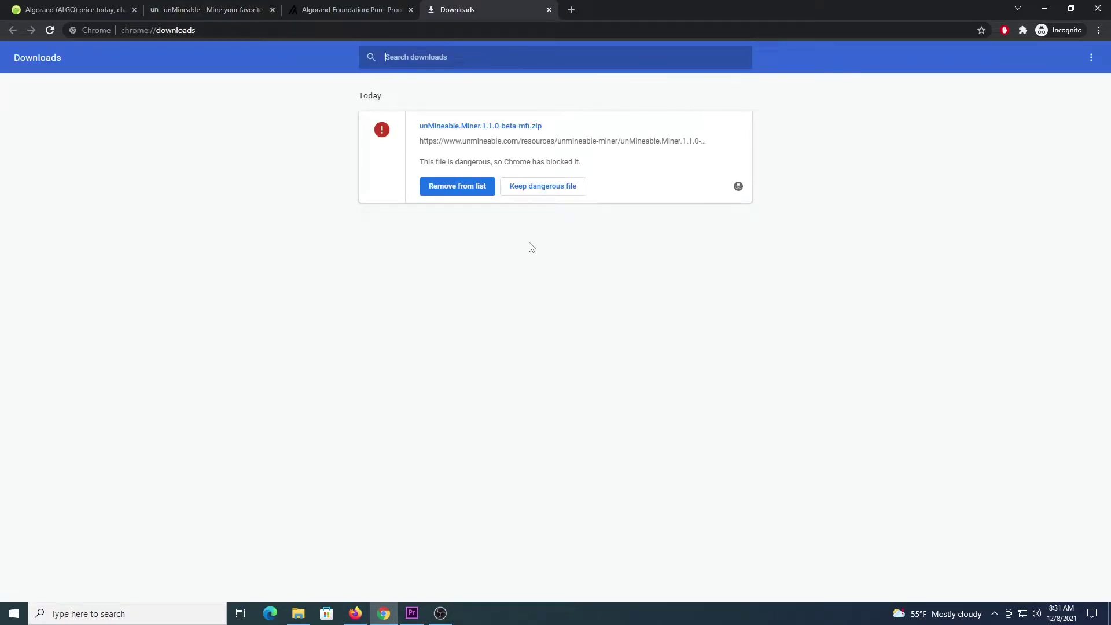
pyautogui.click(558, 187)
pyautogui.click(598, 122)
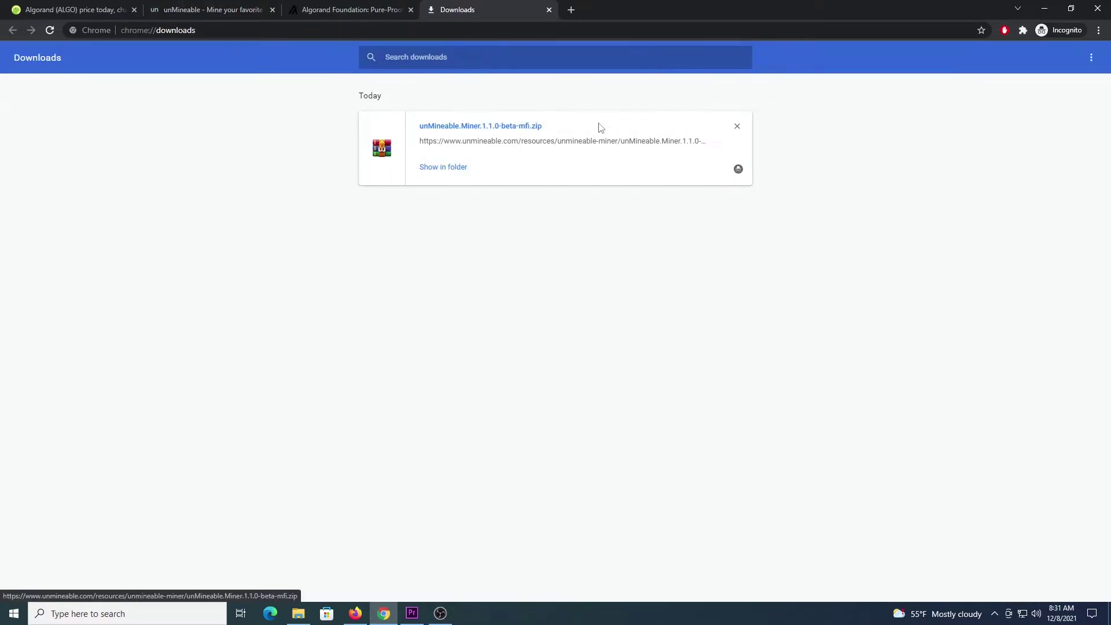
# Extract unMineable.Miner.1.1.0-beta-mfi.zip in Exclusions and select the extracted miner application
pyautogui.click(453, 168)
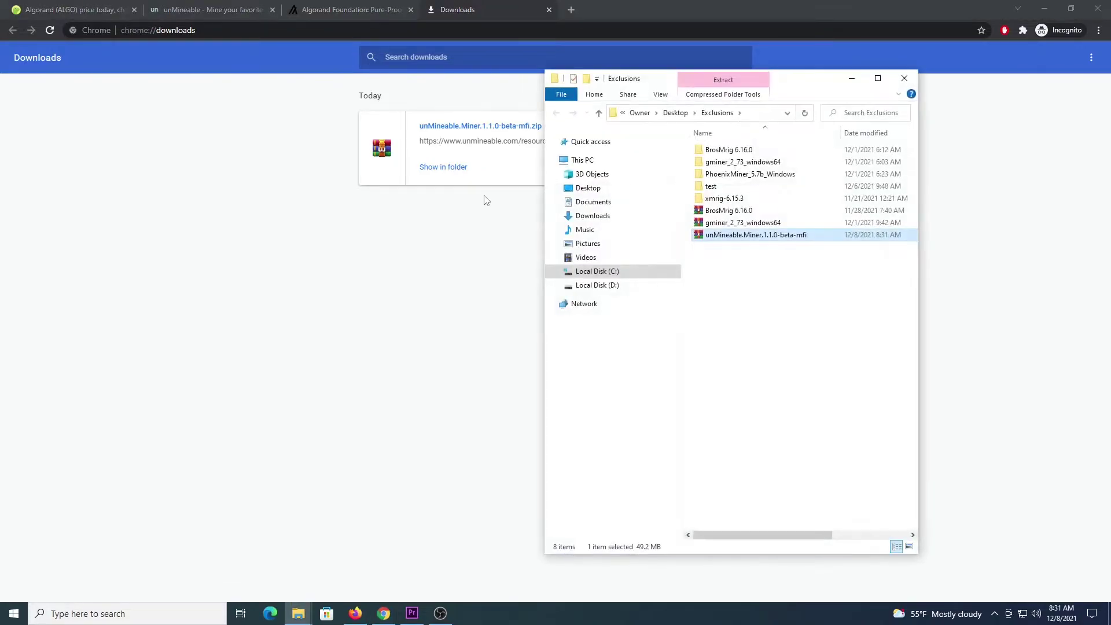
pyautogui.rightClick(744, 239)
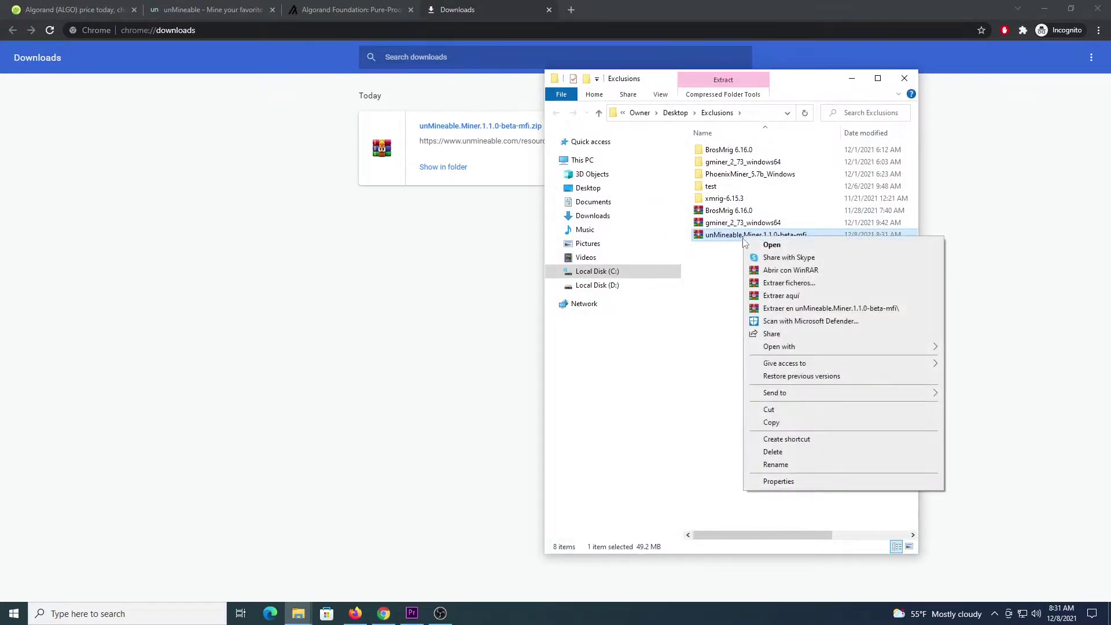
pyautogui.click(778, 307)
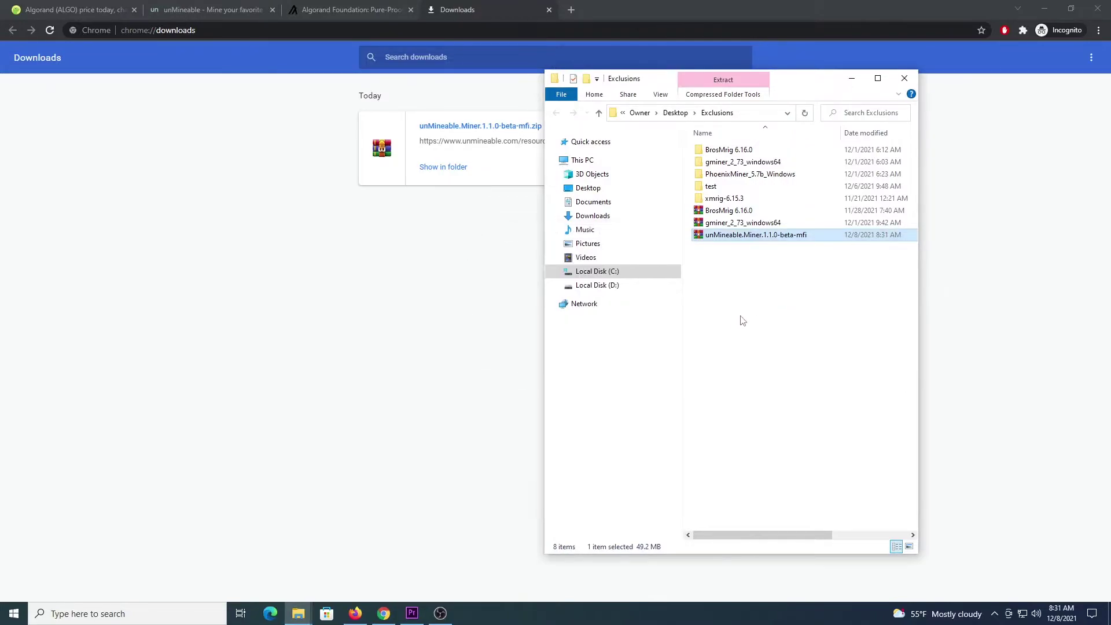
pyautogui.click(741, 237)
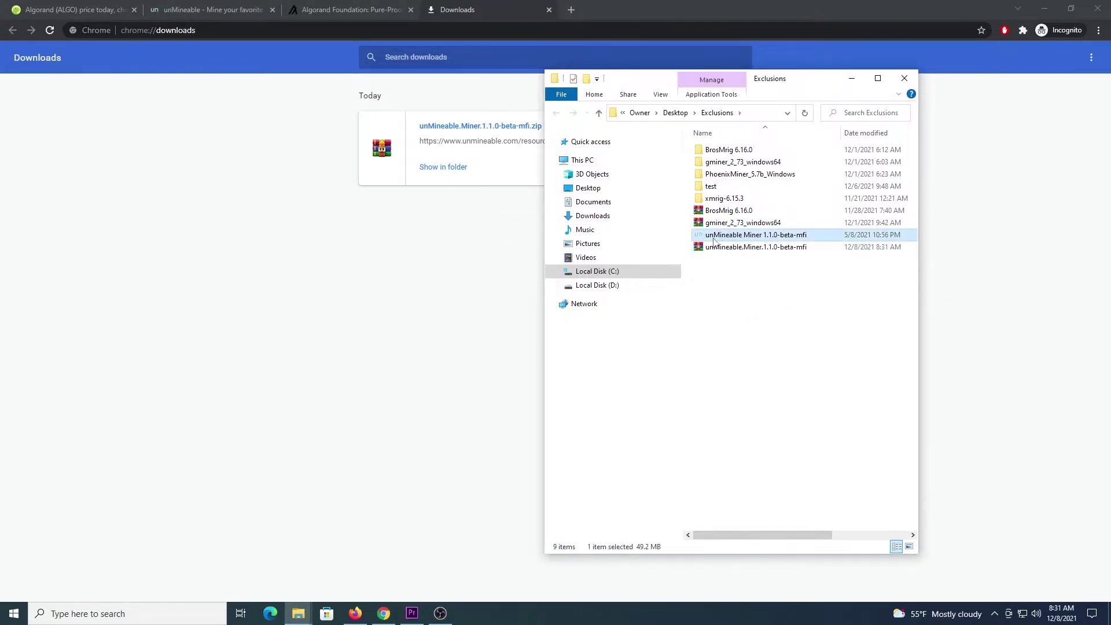
pyautogui.rightClick(751, 239)
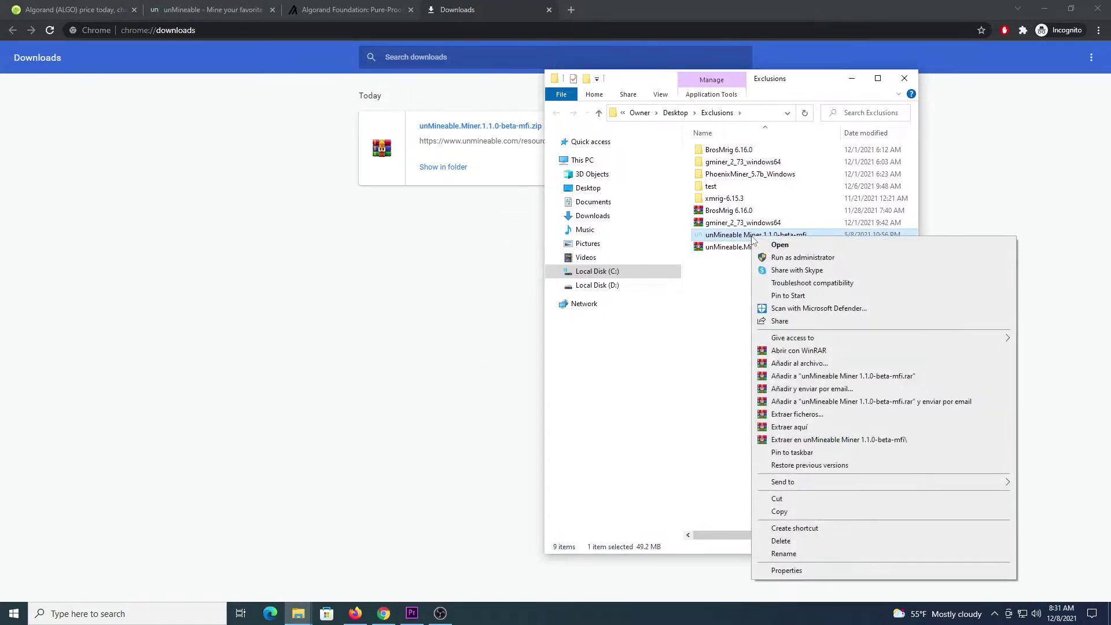
# Launch unMineable Miner as administrator and choose CPU as the mining hardware
pyautogui.click(795, 258)
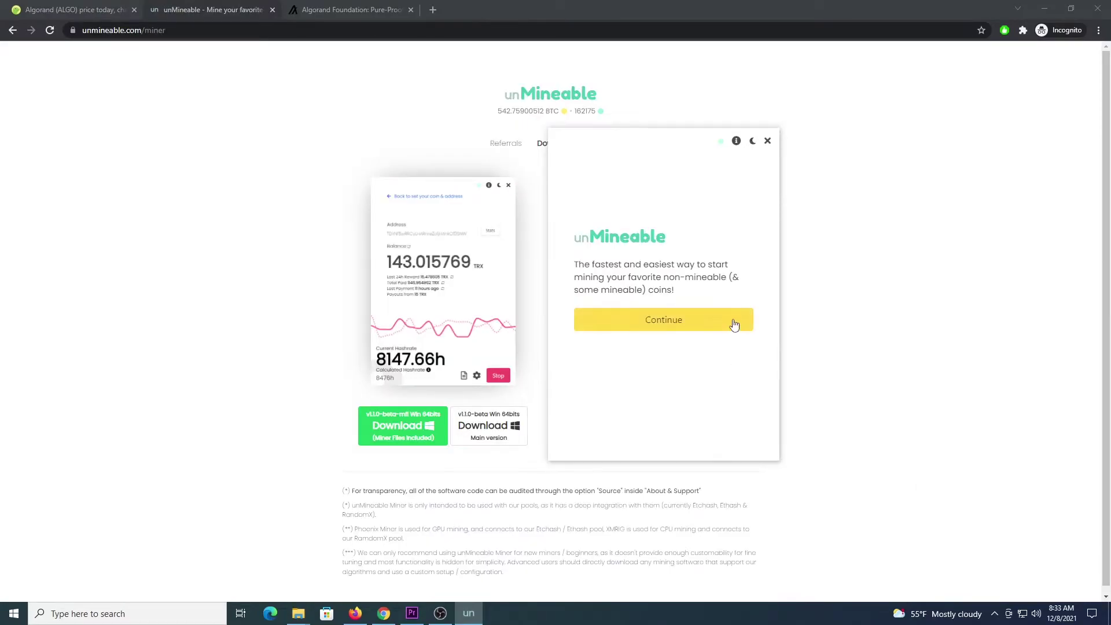
pyautogui.click(734, 324)
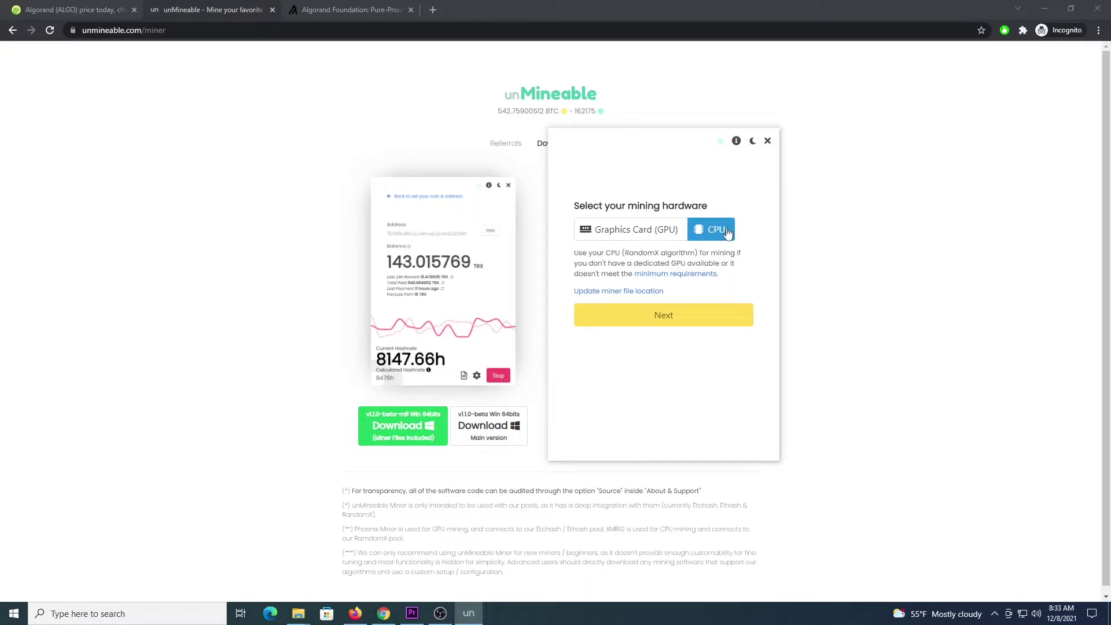
pyautogui.click(703, 322)
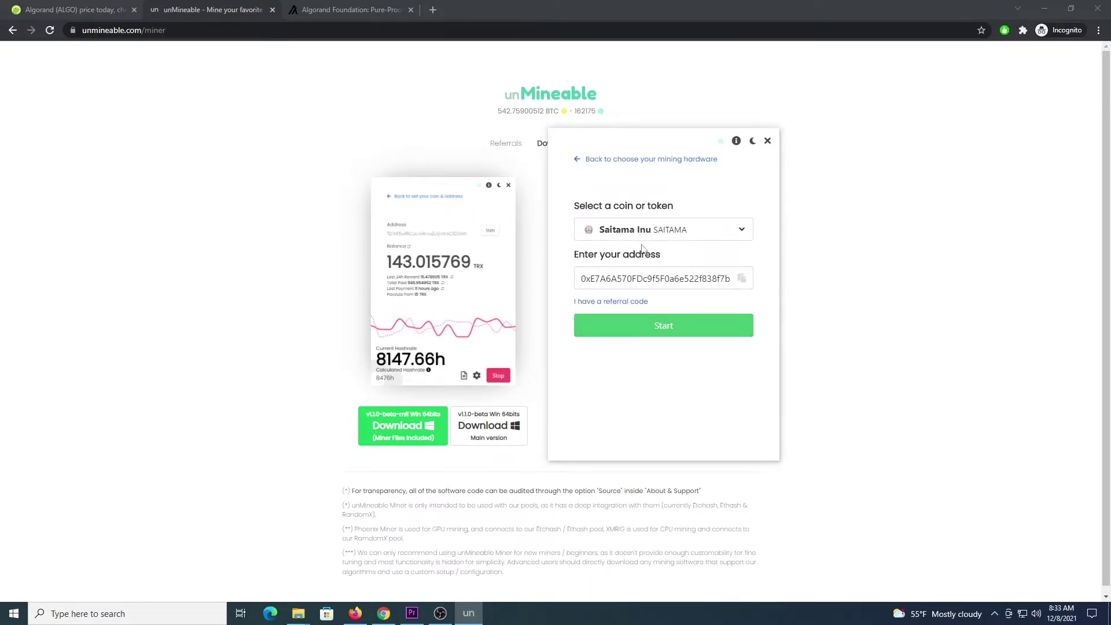
# Pick Algorand, paste the wallet address, reveal the referral code field, and start mining
pyautogui.click(689, 232)
pyautogui.write('a')
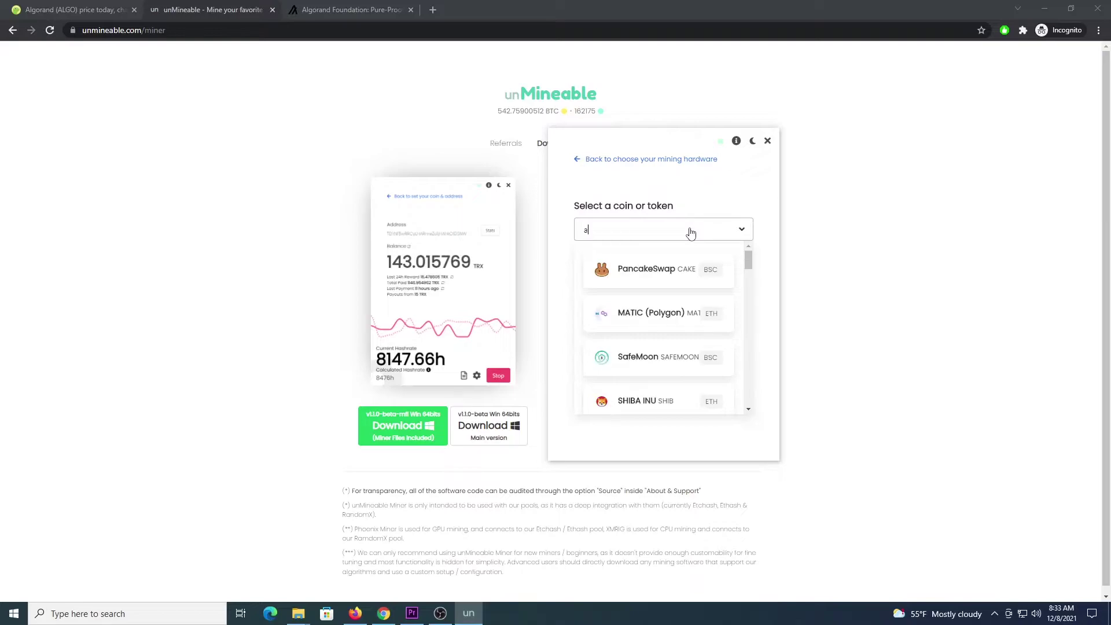
pyautogui.write('lgo')
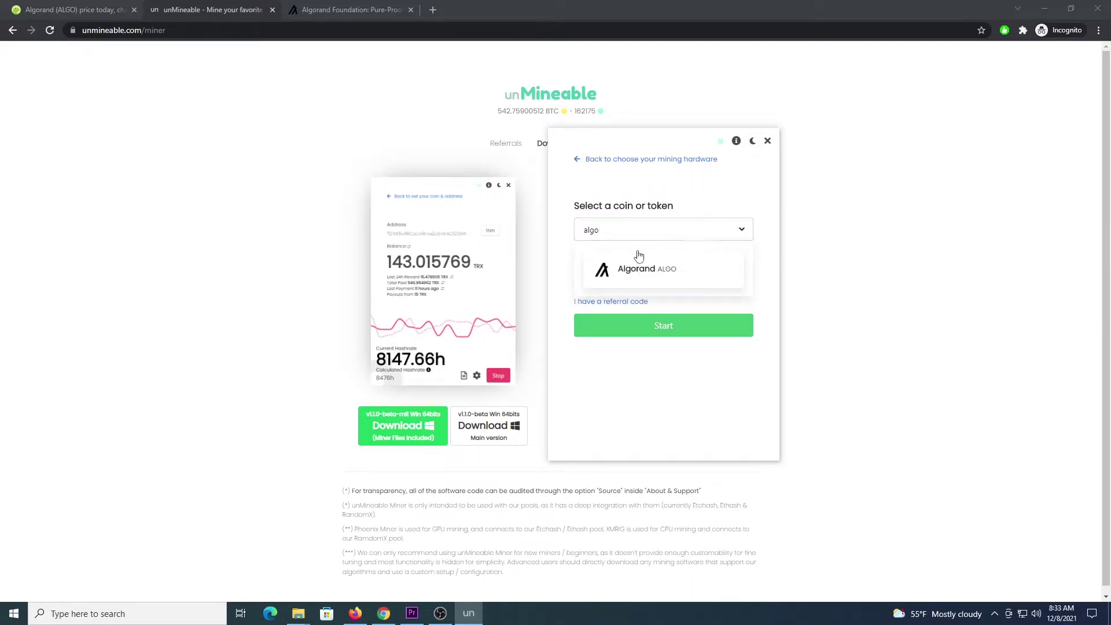
pyautogui.click(641, 265)
pyautogui.tripleClick(647, 272)
pyautogui.hotkey('ctrl', 'v')
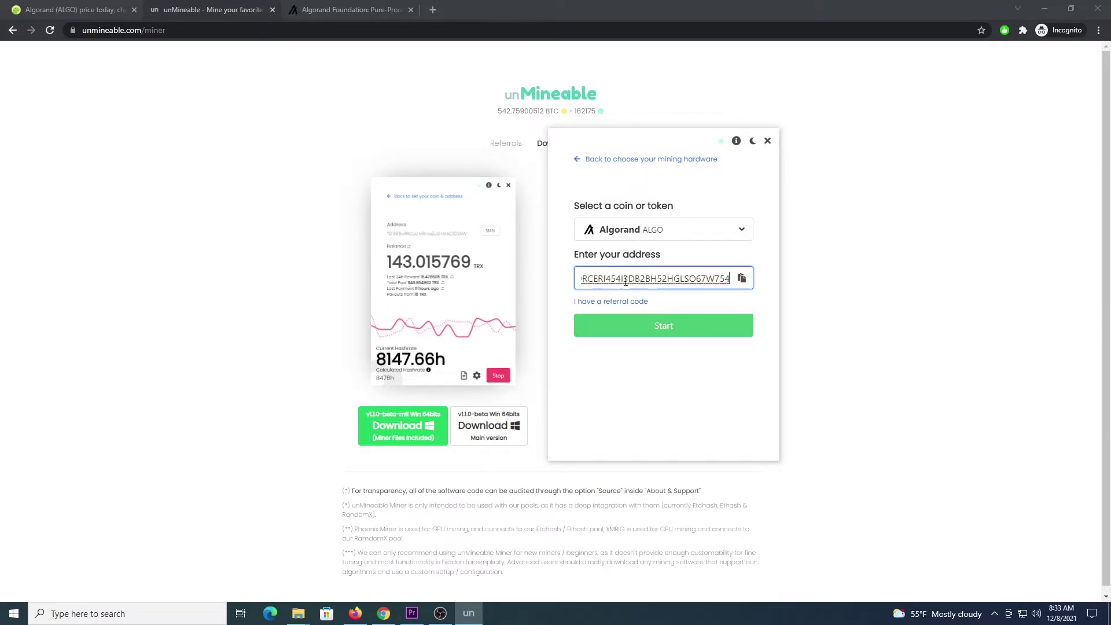
pyautogui.click(601, 301)
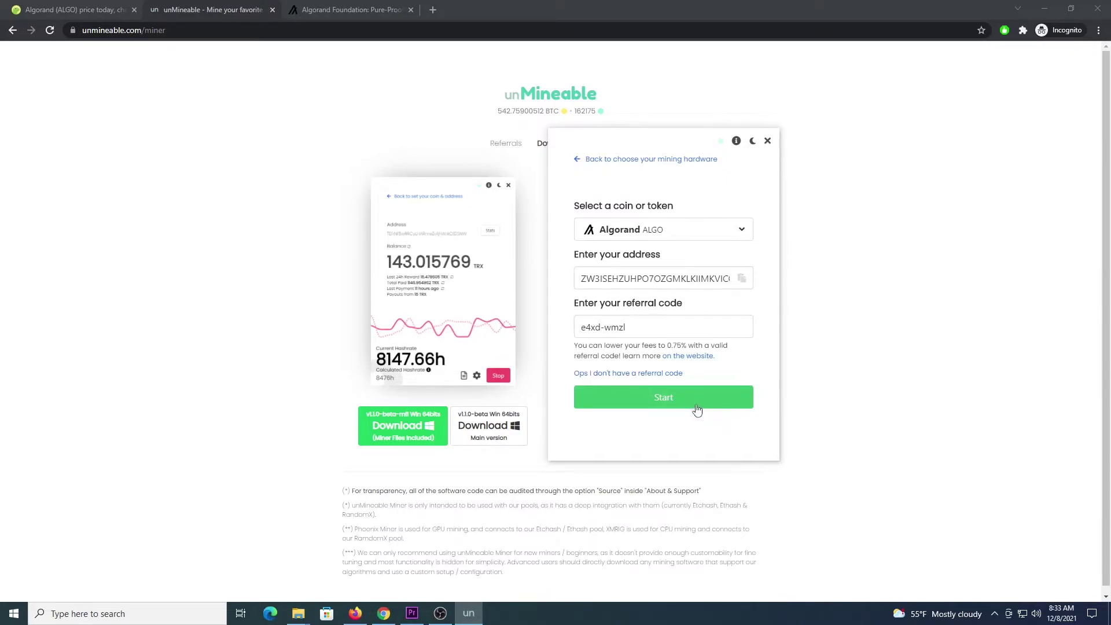
pyautogui.click(676, 405)
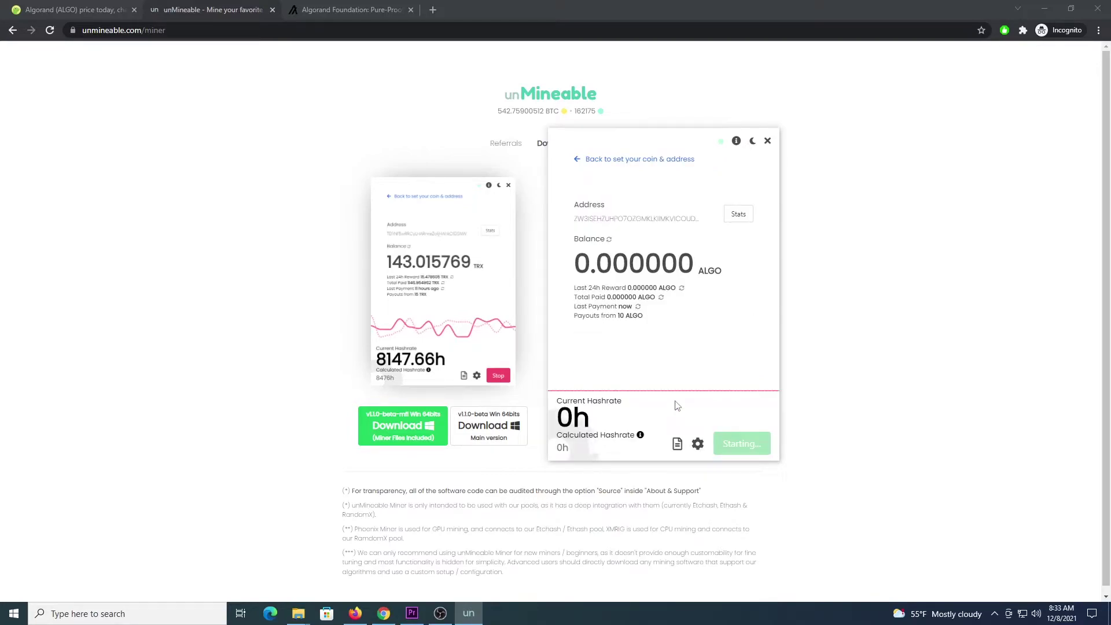
# Look at the gear settings without changes, then stop mining after about 1300h
pyautogui.click(697, 443)
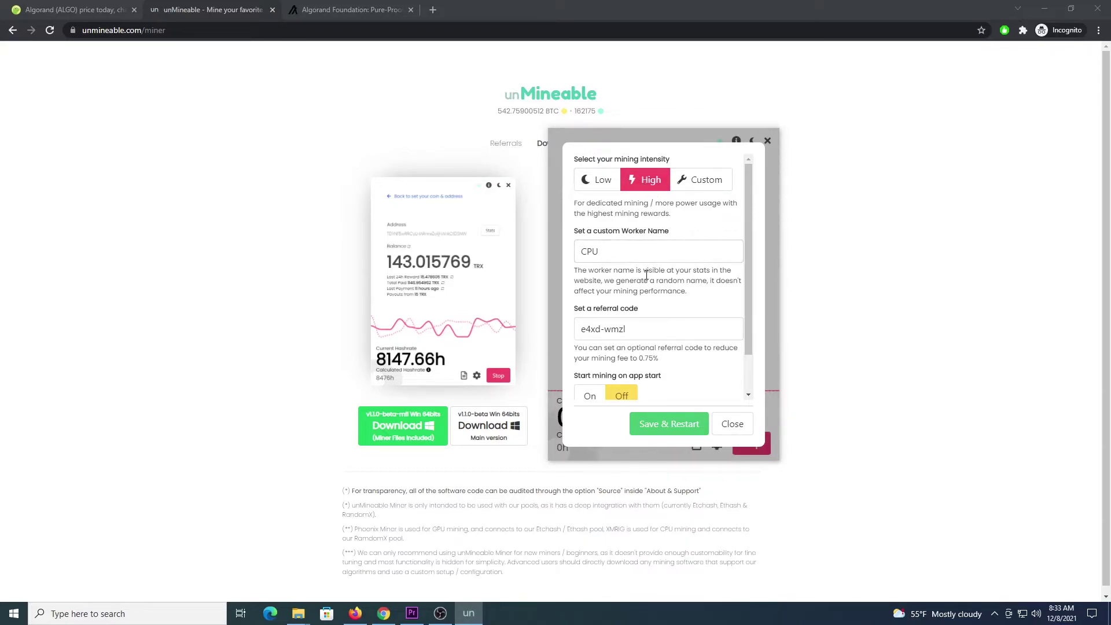
pyautogui.click(732, 424)
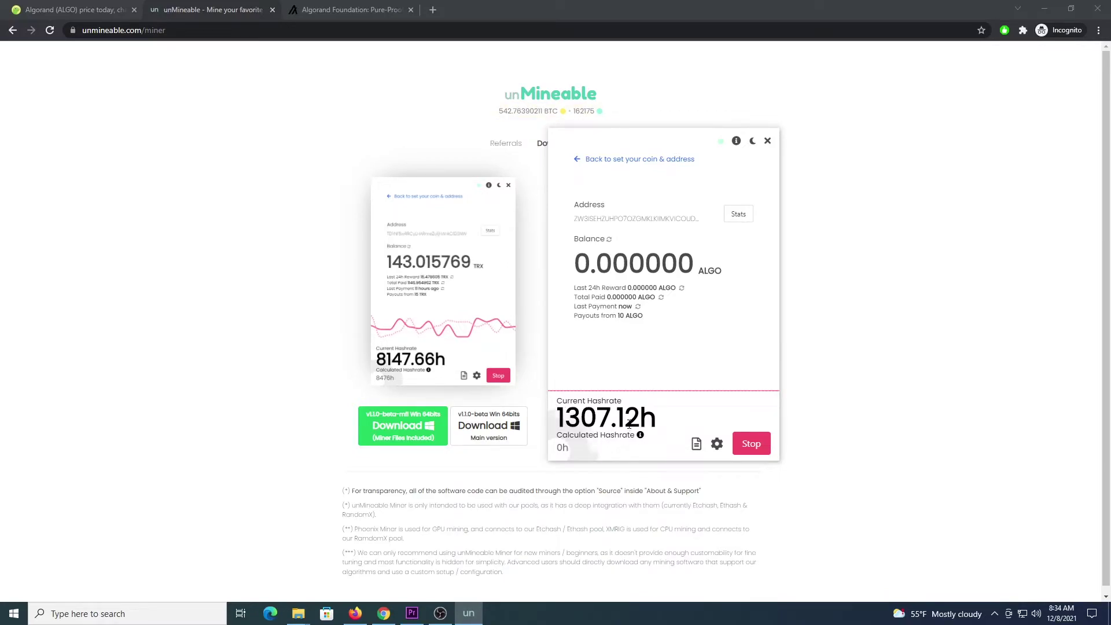
pyautogui.moveTo(642, 437)
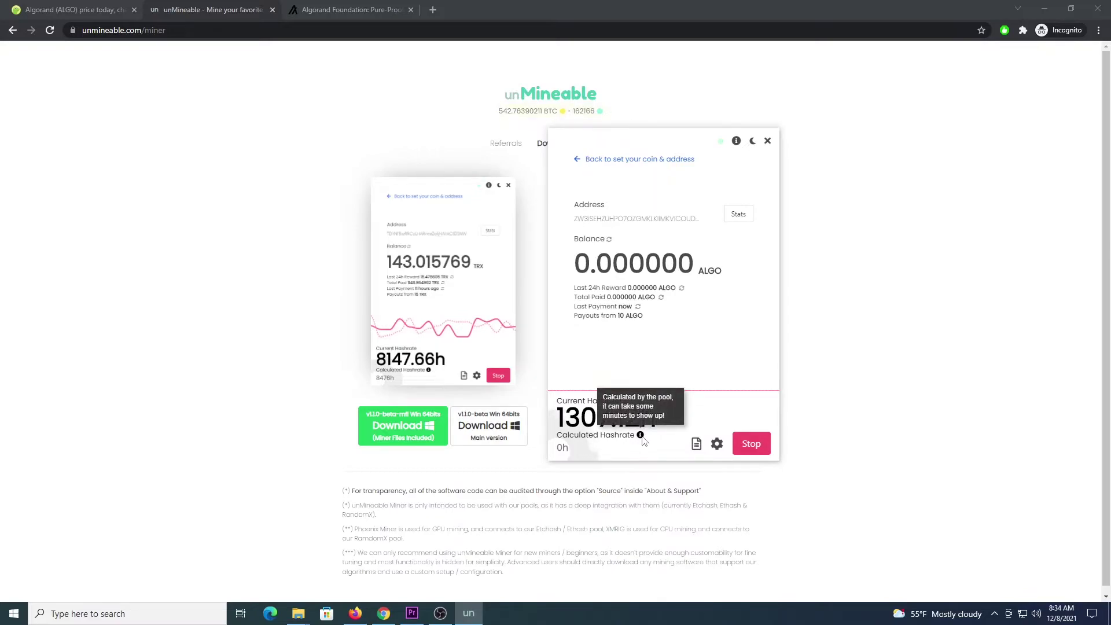
pyautogui.click(755, 449)
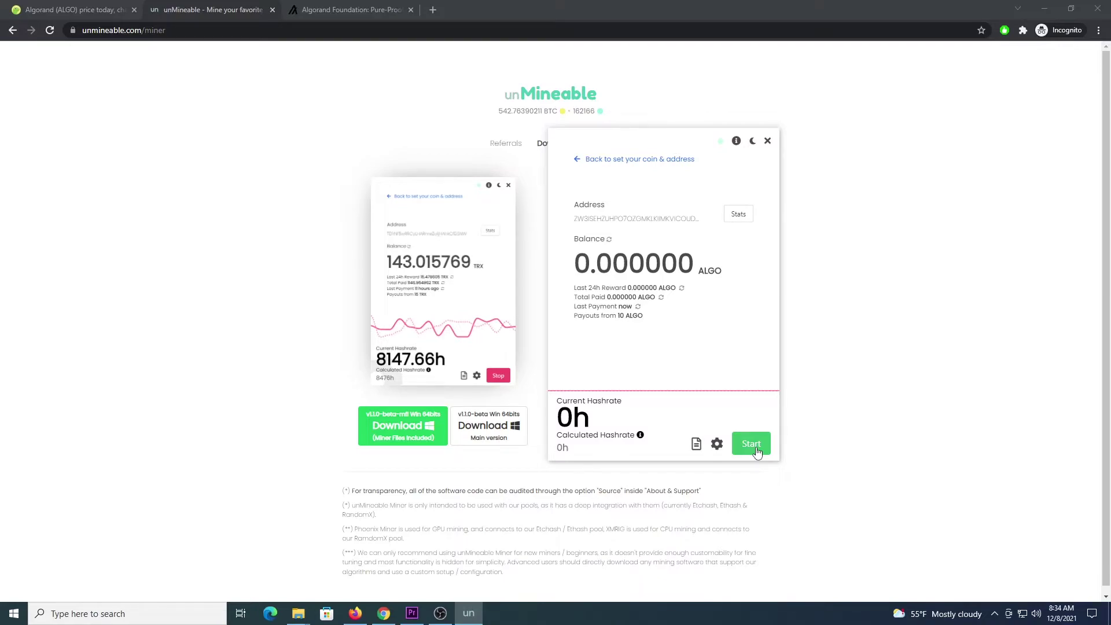
# Close unMineable Miner, open the BrosMrig 6.16.0 folder, and select its Start_Mining script
pyautogui.click(768, 141)
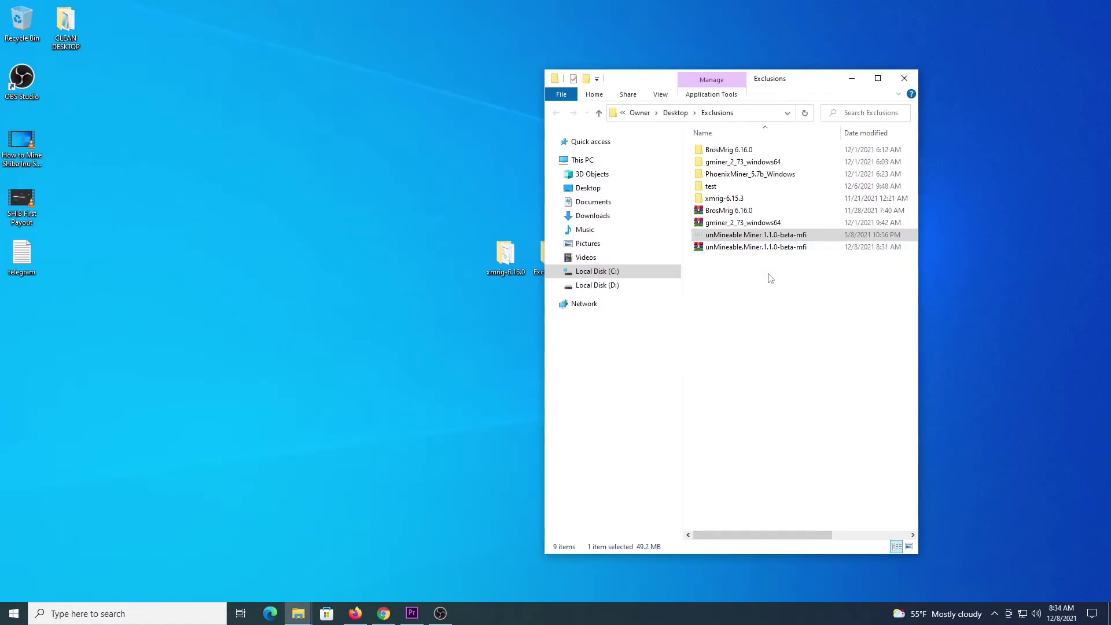
pyautogui.click(770, 279)
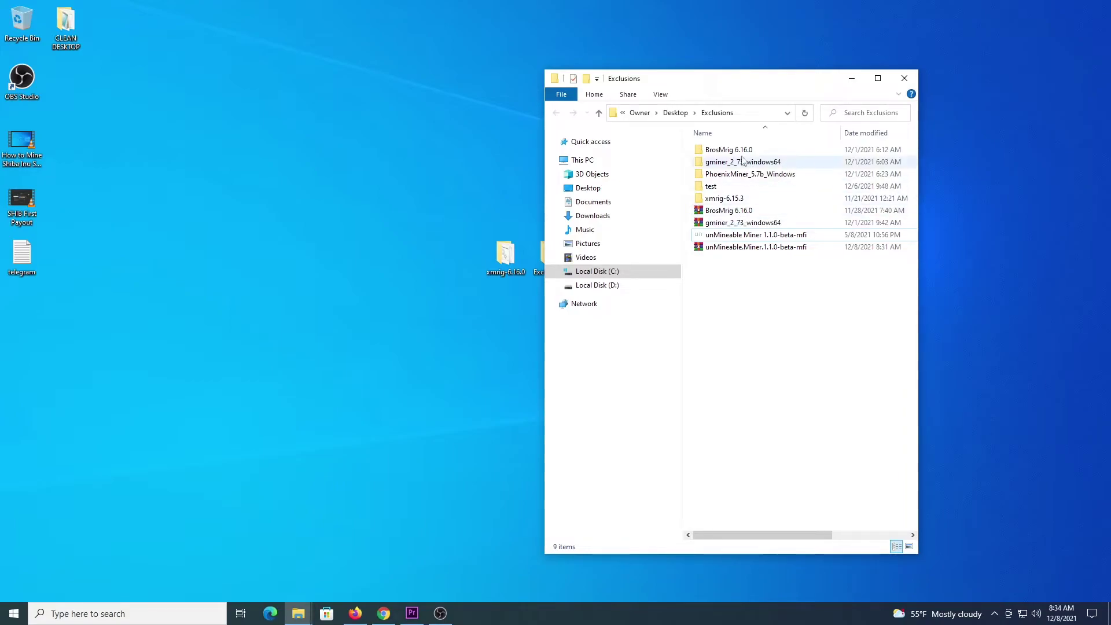
pyautogui.doubleClick(720, 152)
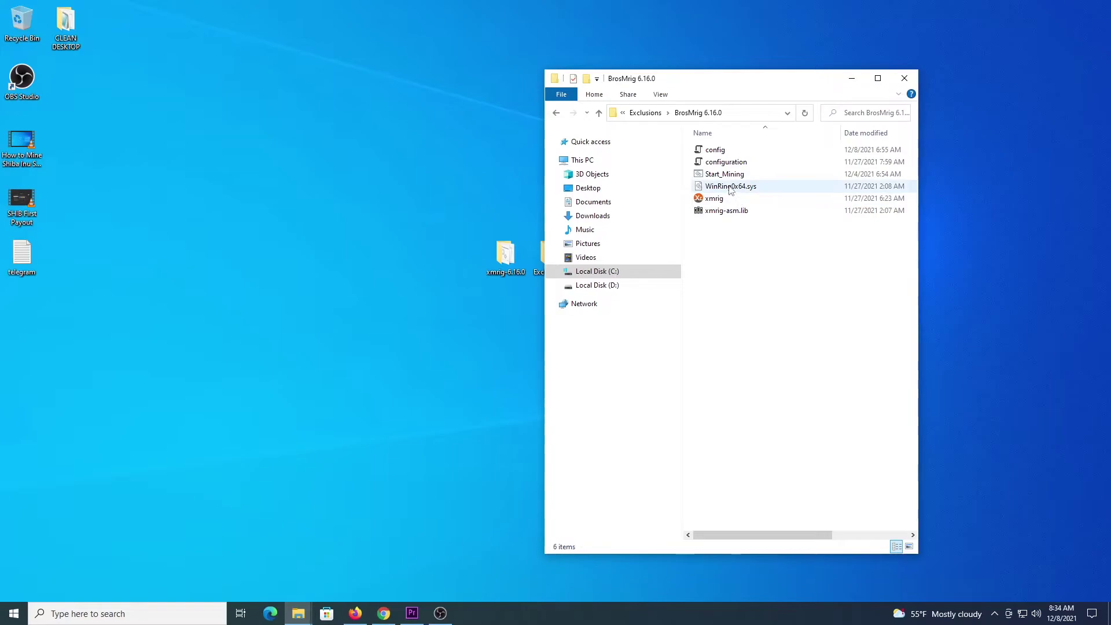
pyautogui.moveTo(730, 190)
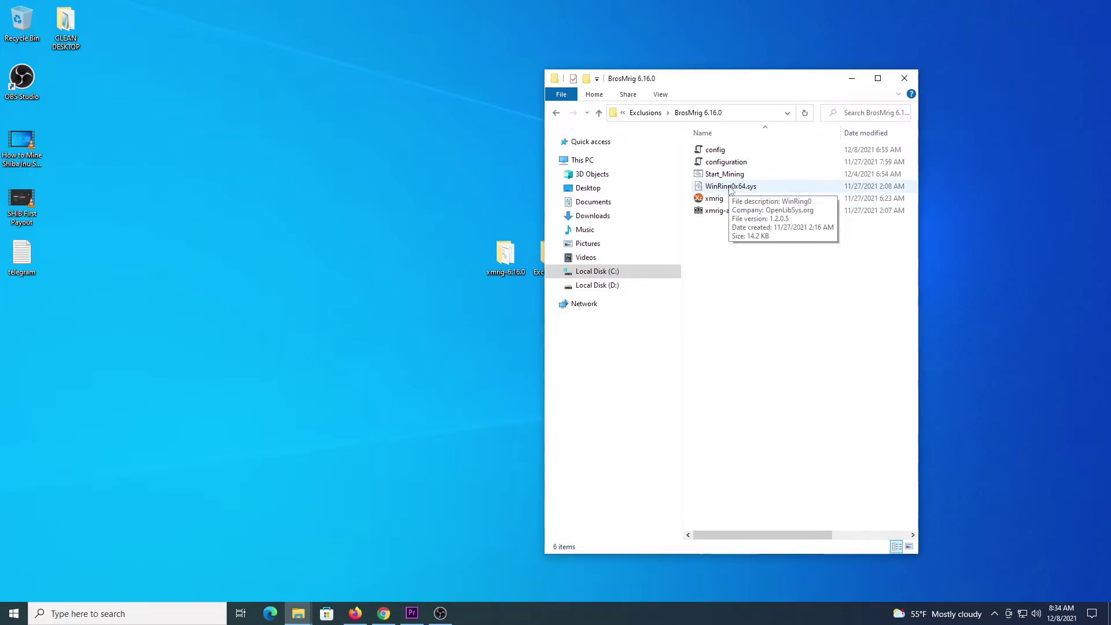
pyautogui.click(717, 176)
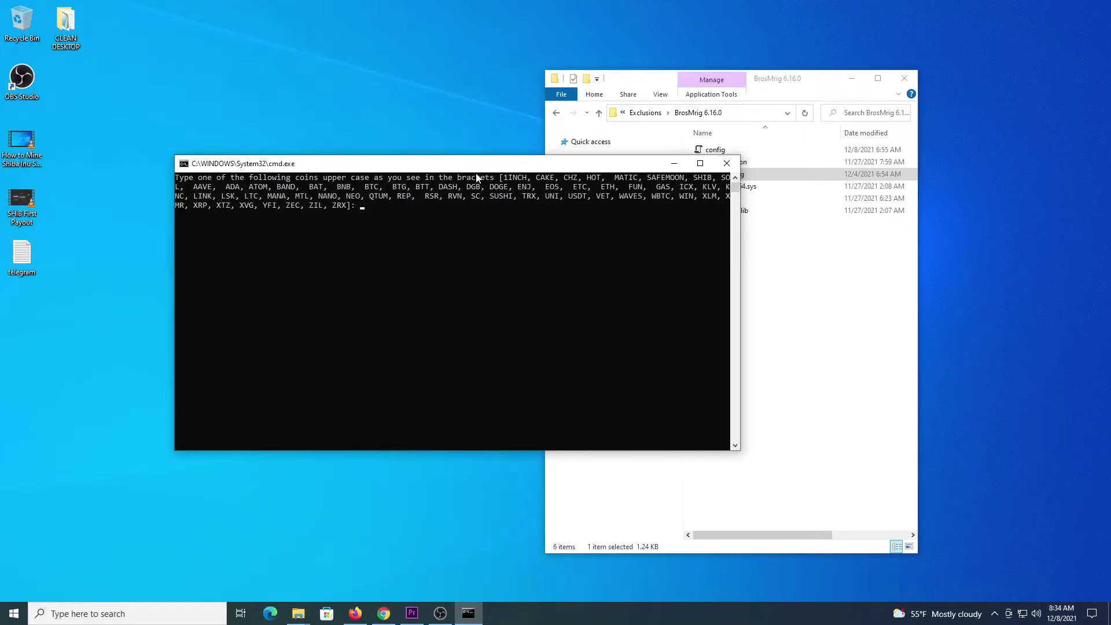
# Enter ALGO as the coin, paste the wallet address, and choose region eu
pyautogui.write('ALGO')
pyautogui.press('Return')
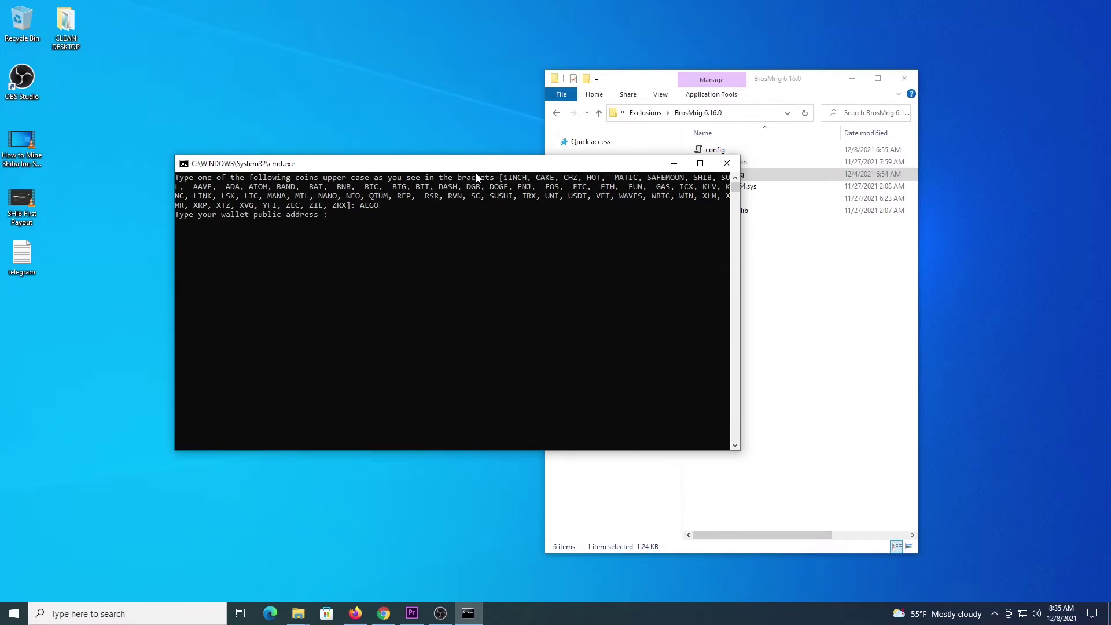
pyautogui.write('ZW3ISEHZUHPO7OZGMKLKIIMKVICOUDRCERI454I3DB2BH52HGLSO67W754')
pyautogui.press('Return')
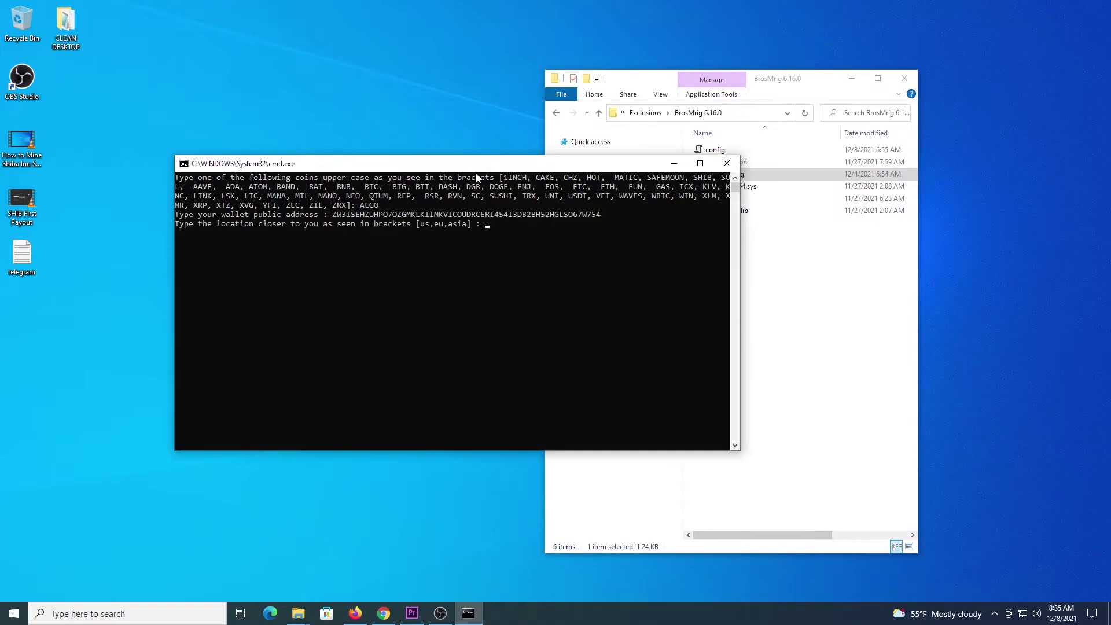
pyautogui.write('eu')
pyautogui.press('Return')
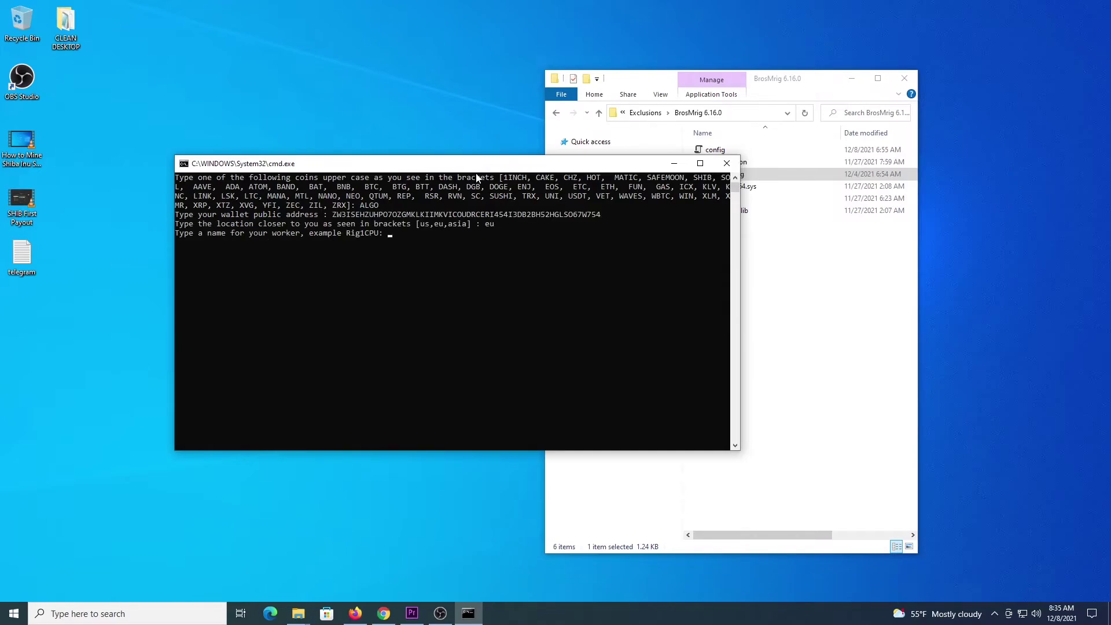
# Name the worker rigworker and continue so XMRig 6.16.0 starts mining
pyautogui.write('rigworker')
pyautogui.press('Return')
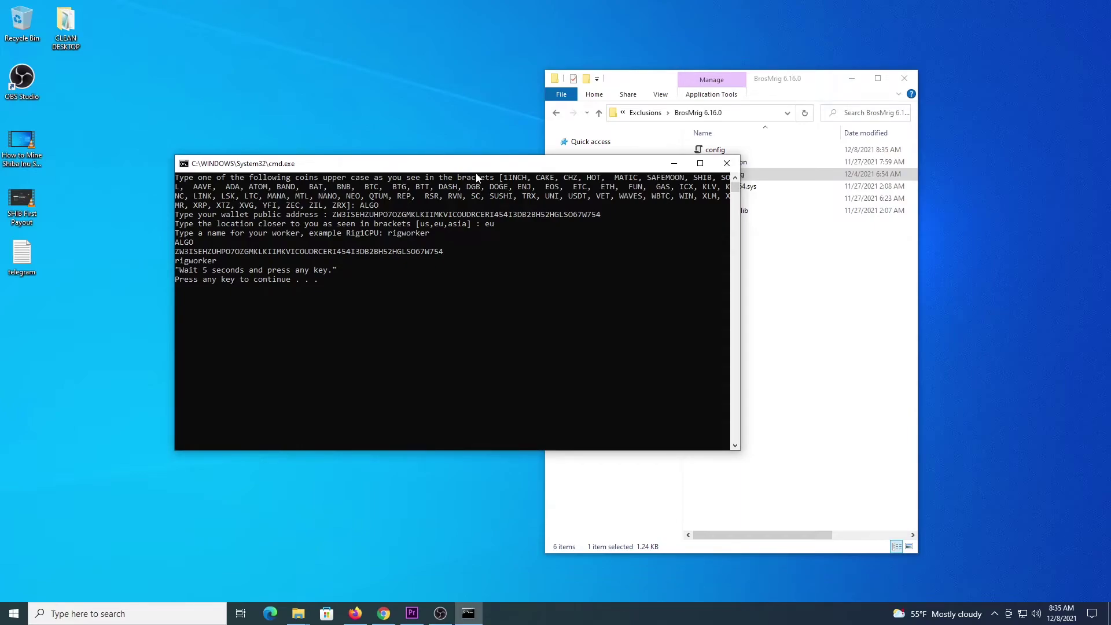
pyautogui.press('Return')
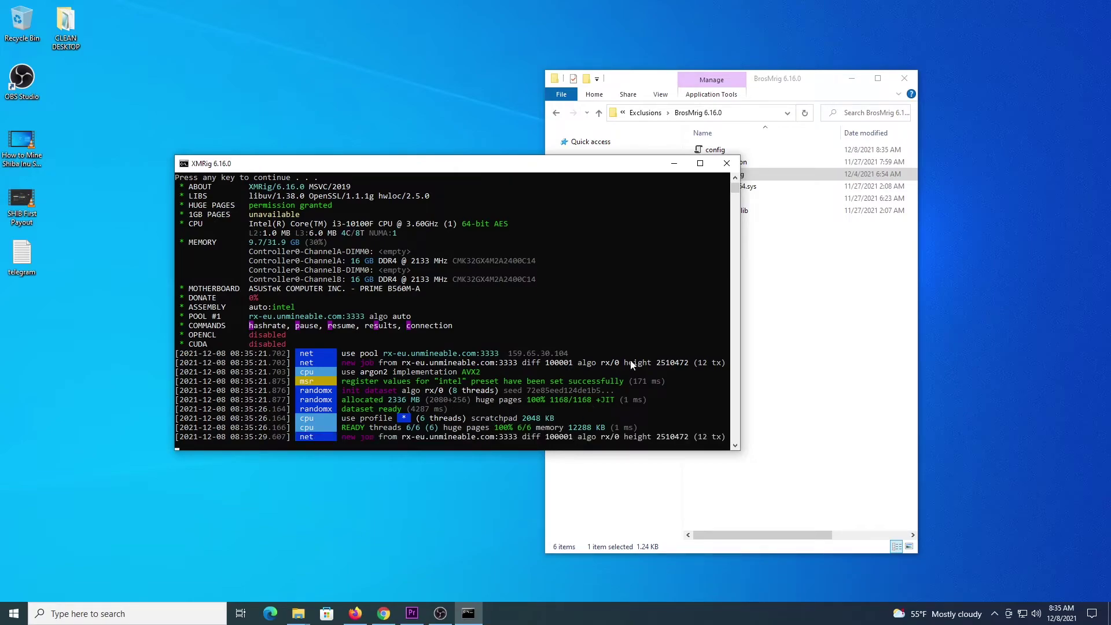
# Bring File Explorer forward and return up to the Exclusions folder
pyautogui.click(638, 86)
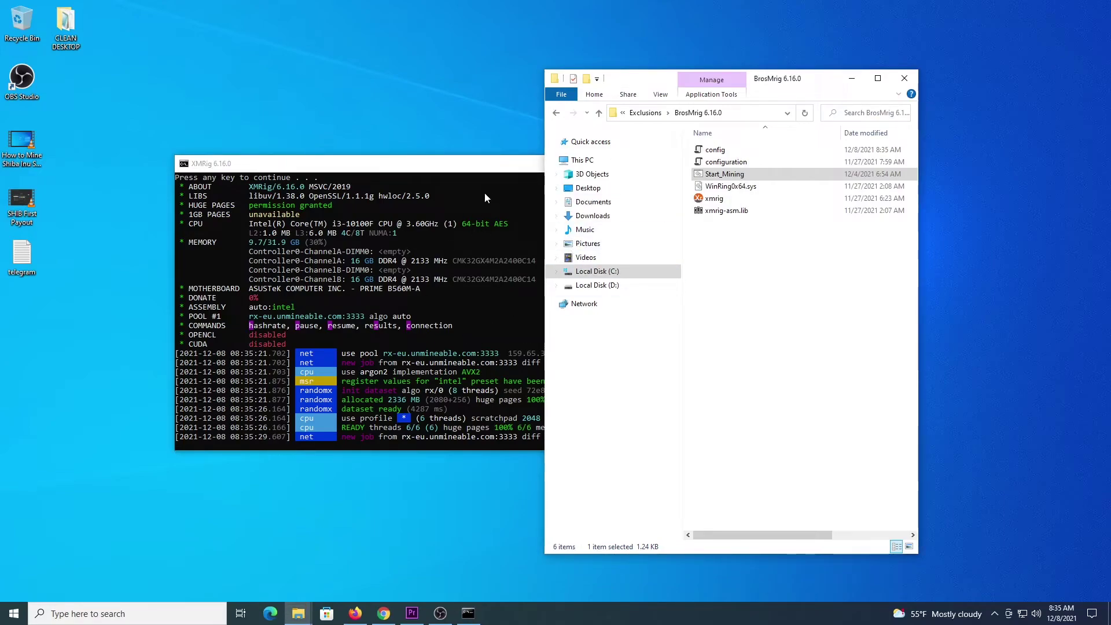
pyautogui.click(598, 113)
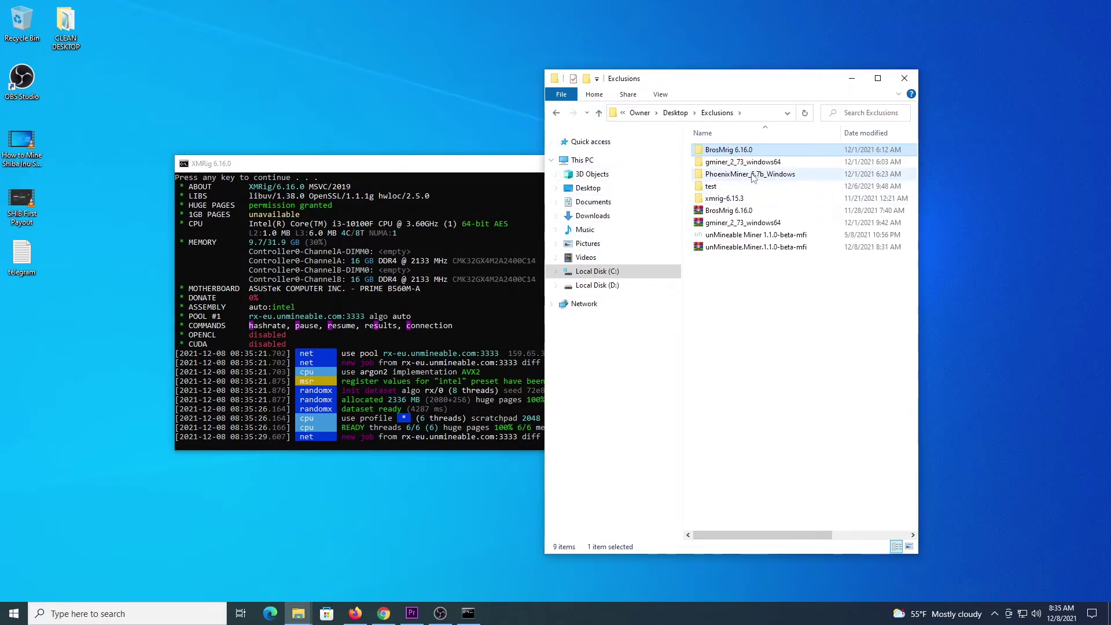
# Run the gminer_2_73_windows64 Start_Mining script as administrator
pyautogui.doubleClick(731, 164)
pyautogui.click(725, 177)
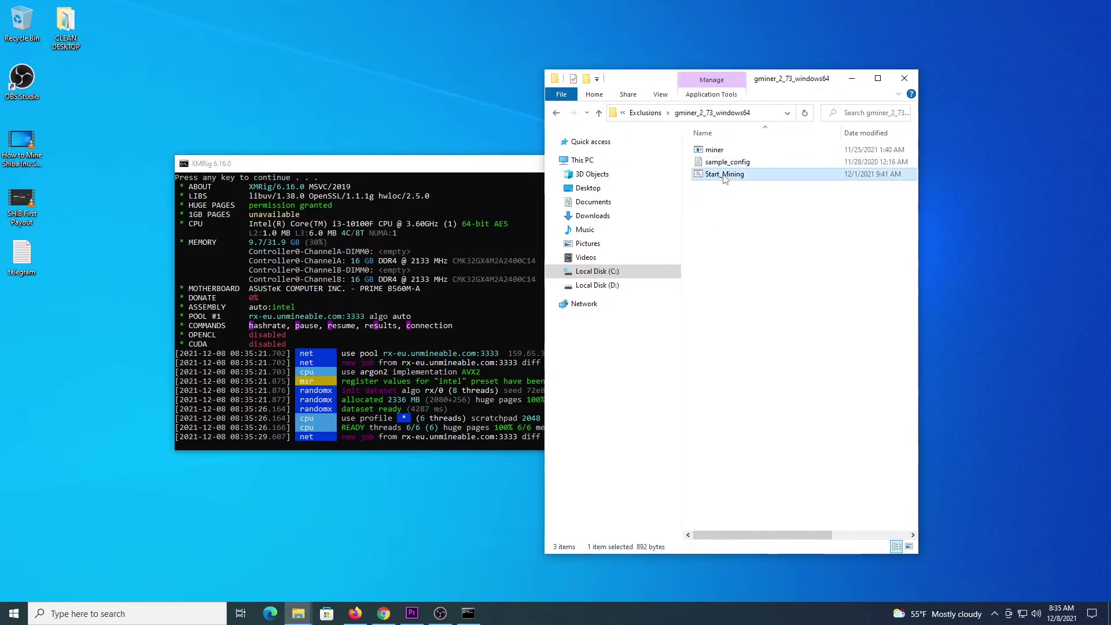
pyautogui.rightClick(725, 178)
pyautogui.click(758, 226)
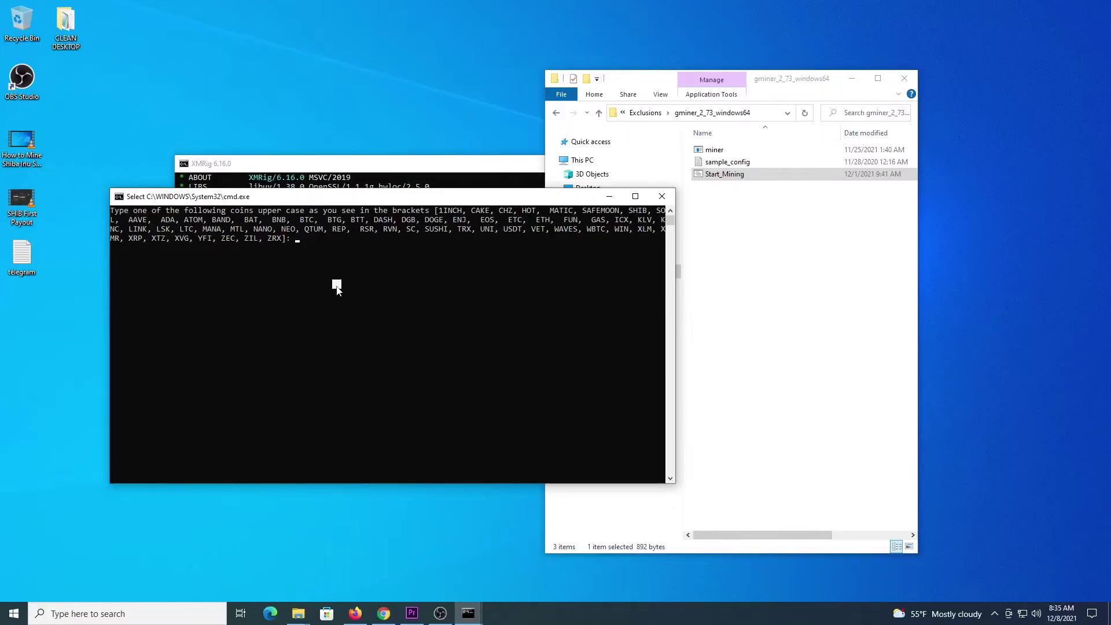
# Enter ALGO as the coin, paste the wallet address, and choose region eu
pyautogui.write('ALGO')
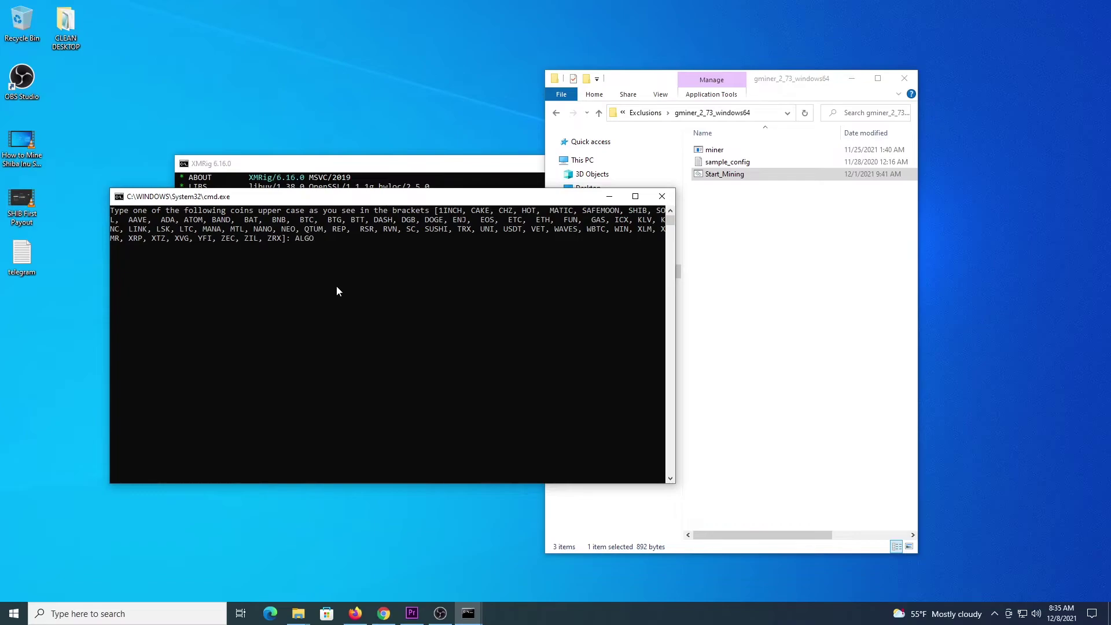
pyautogui.press('Return')
pyautogui.write('ZW3ISEHZUHPO7OZGMKLKIIMKVICOUDRCERI454I3DB2BH52HGLSO67W754')
pyautogui.press('Return')
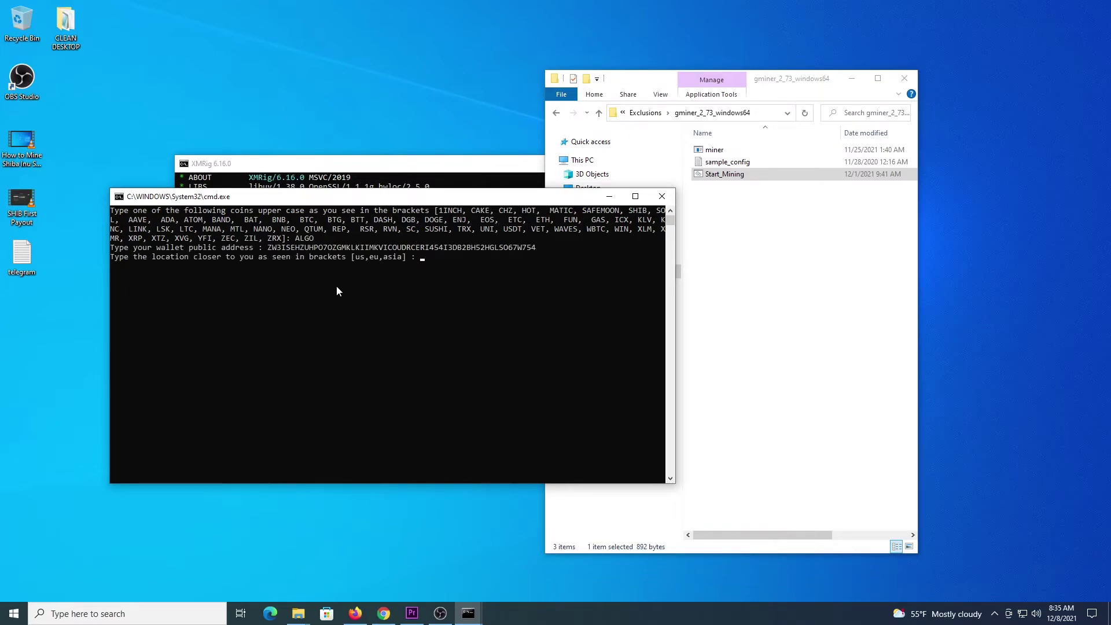
pyautogui.write('eu')
pyautogui.press('Return')
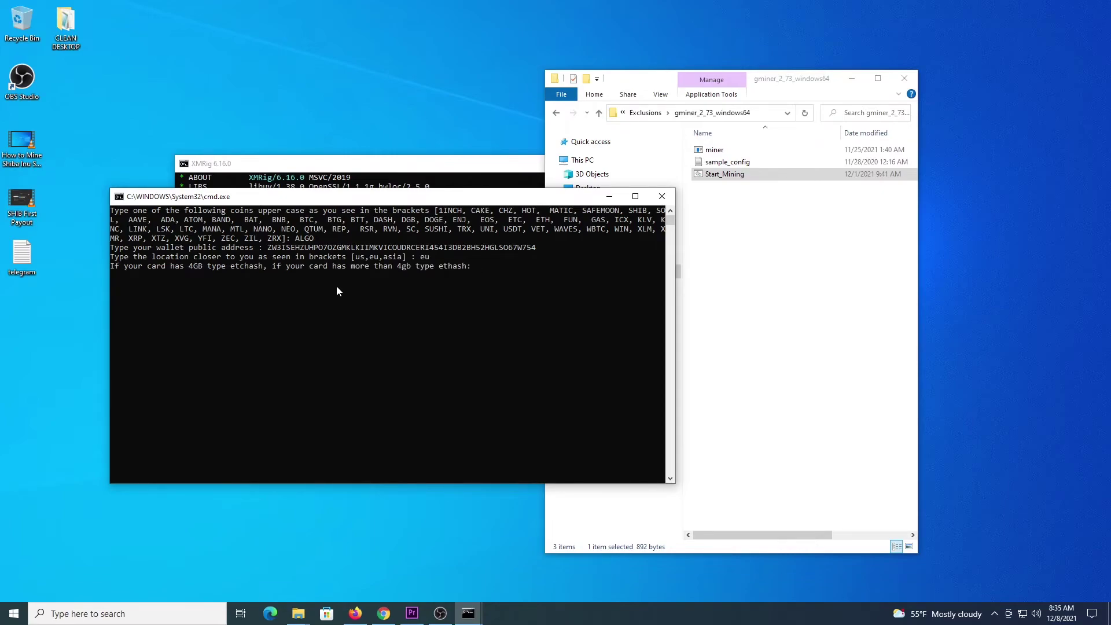
# Set the algorithm to etchash and worker name gpuworker to launch GMiner
pyautogui.write('etchash')
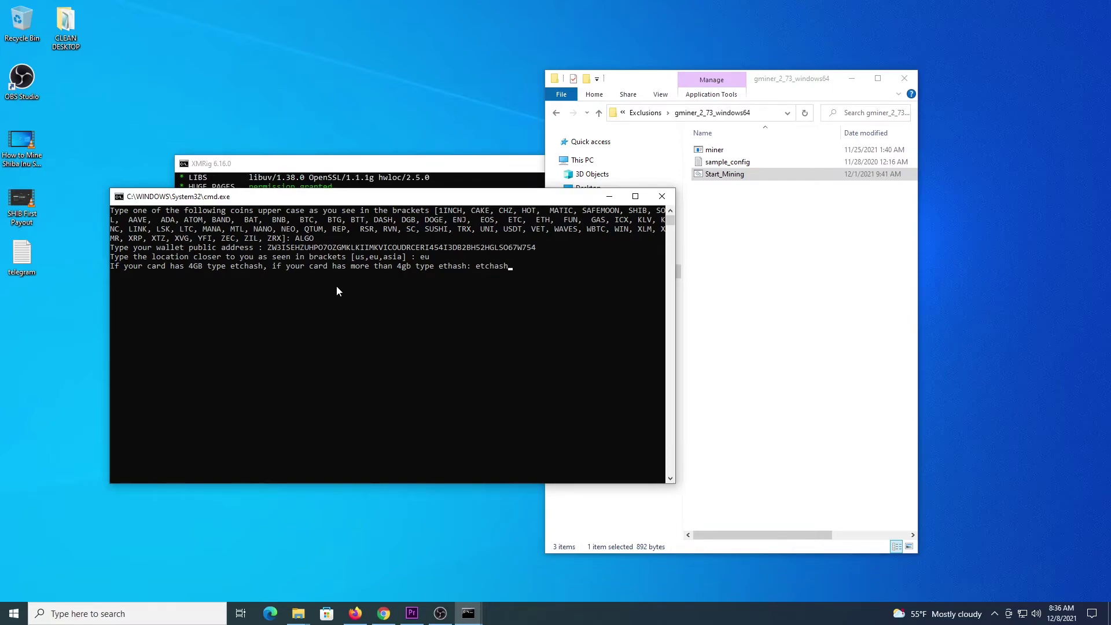
pyautogui.press('Return')
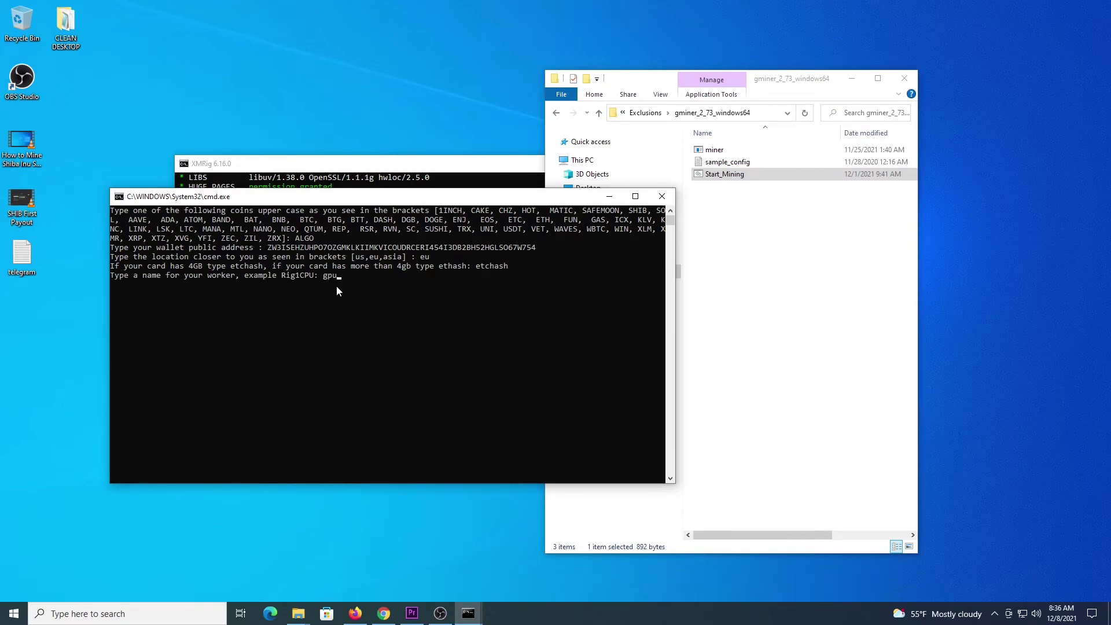
pyautogui.write('gpuworker')
pyautogui.press('Return')
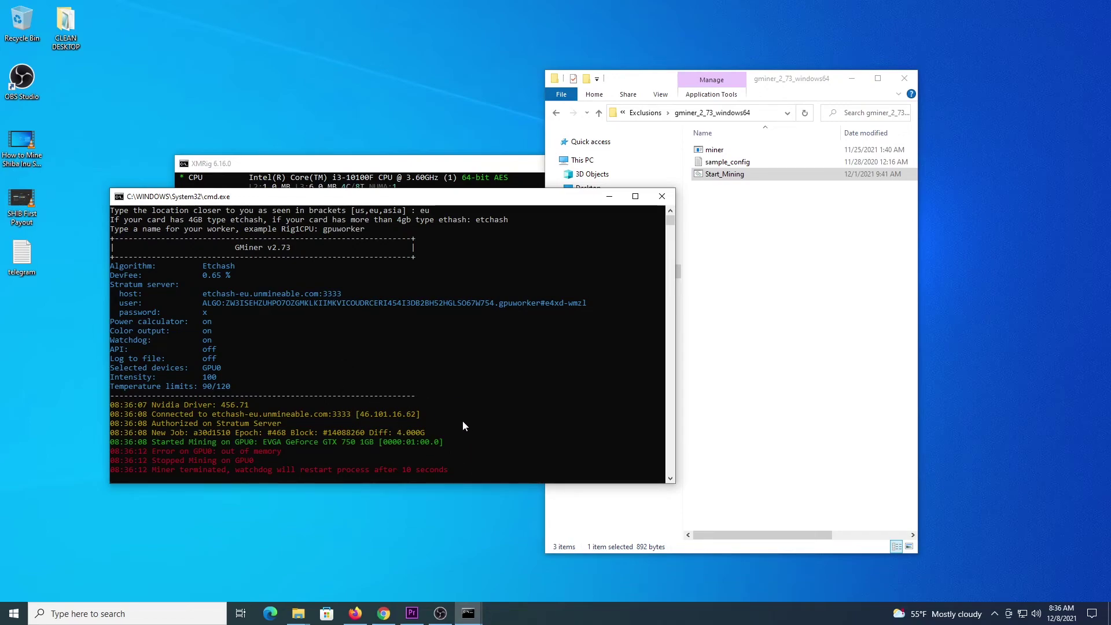
# Terminate the GMiner batch job, then show XMRig's per-CPU hashrate table at about 1618 H/s
pyautogui.hotkey('ctrl', 'c')
pyautogui.write('y')
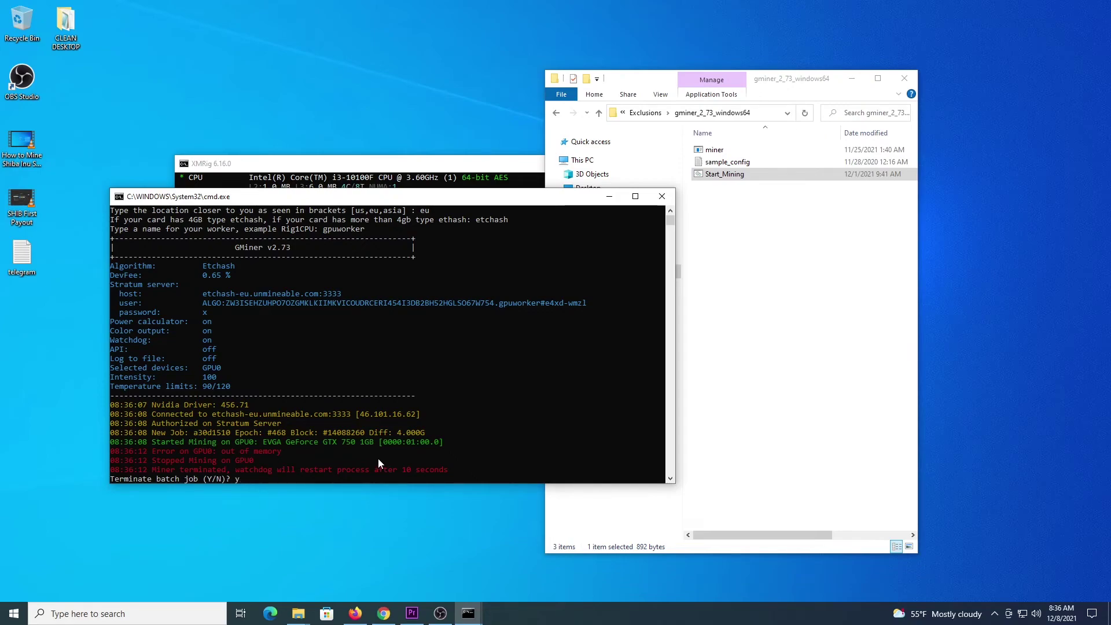
pyautogui.press('Return')
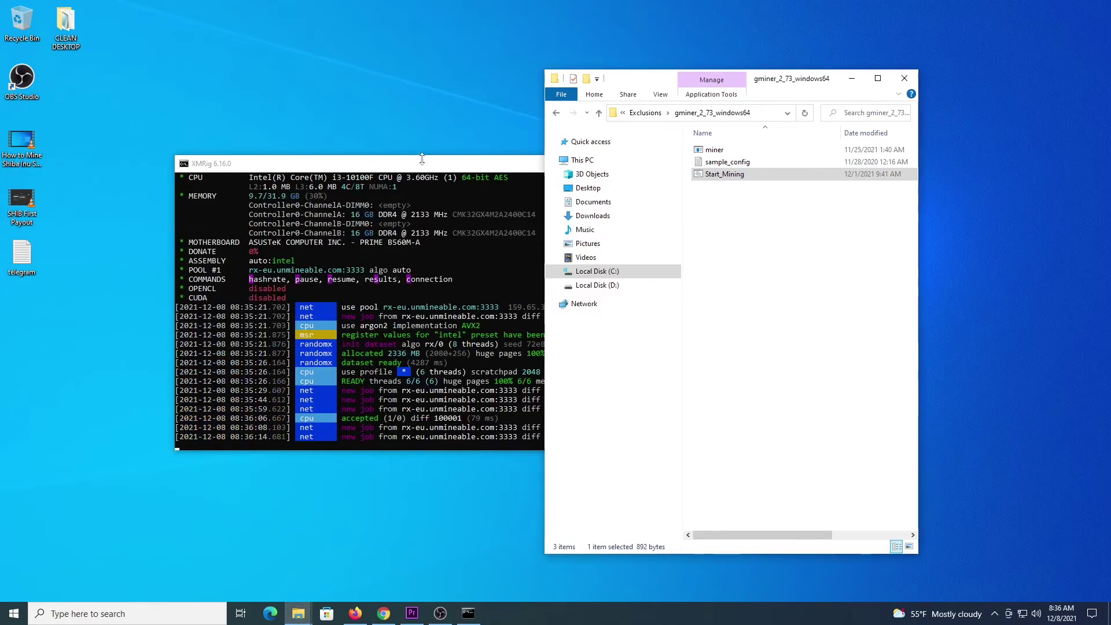
pyautogui.click(436, 178)
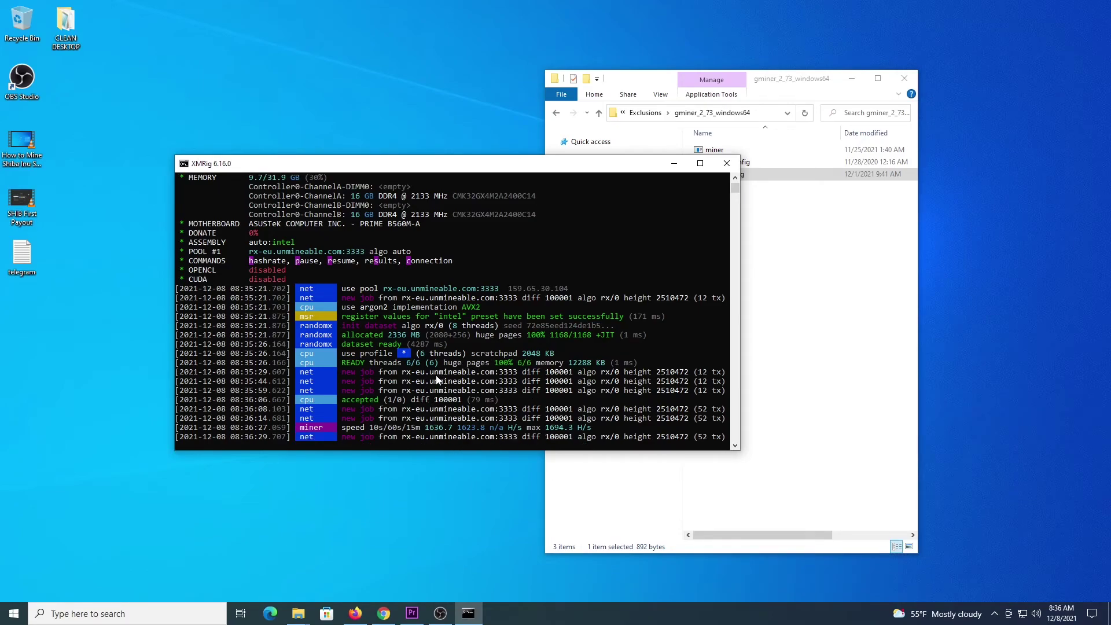
pyautogui.press('h')
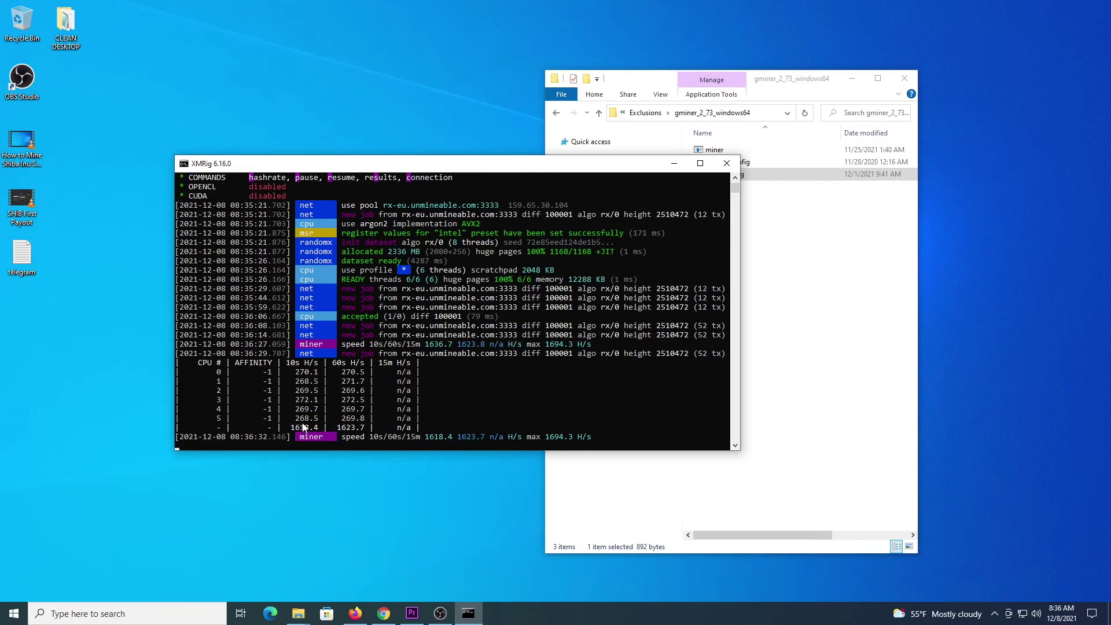